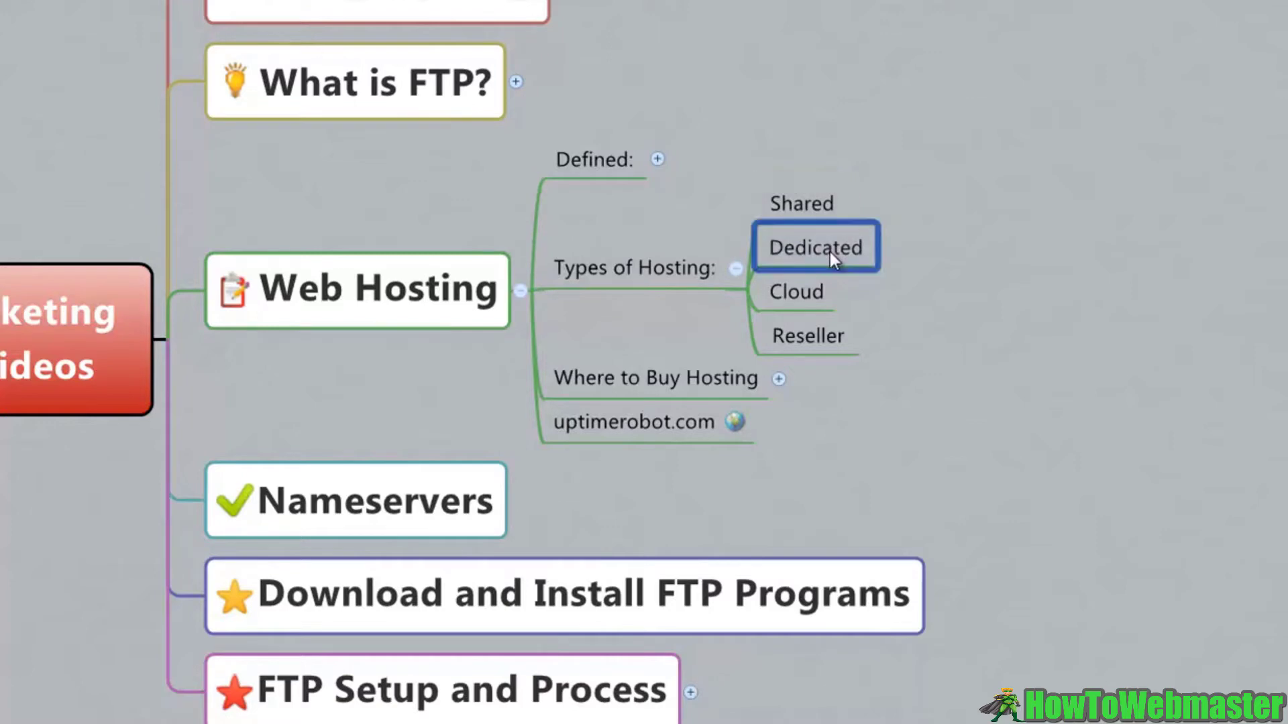
click(815, 296)
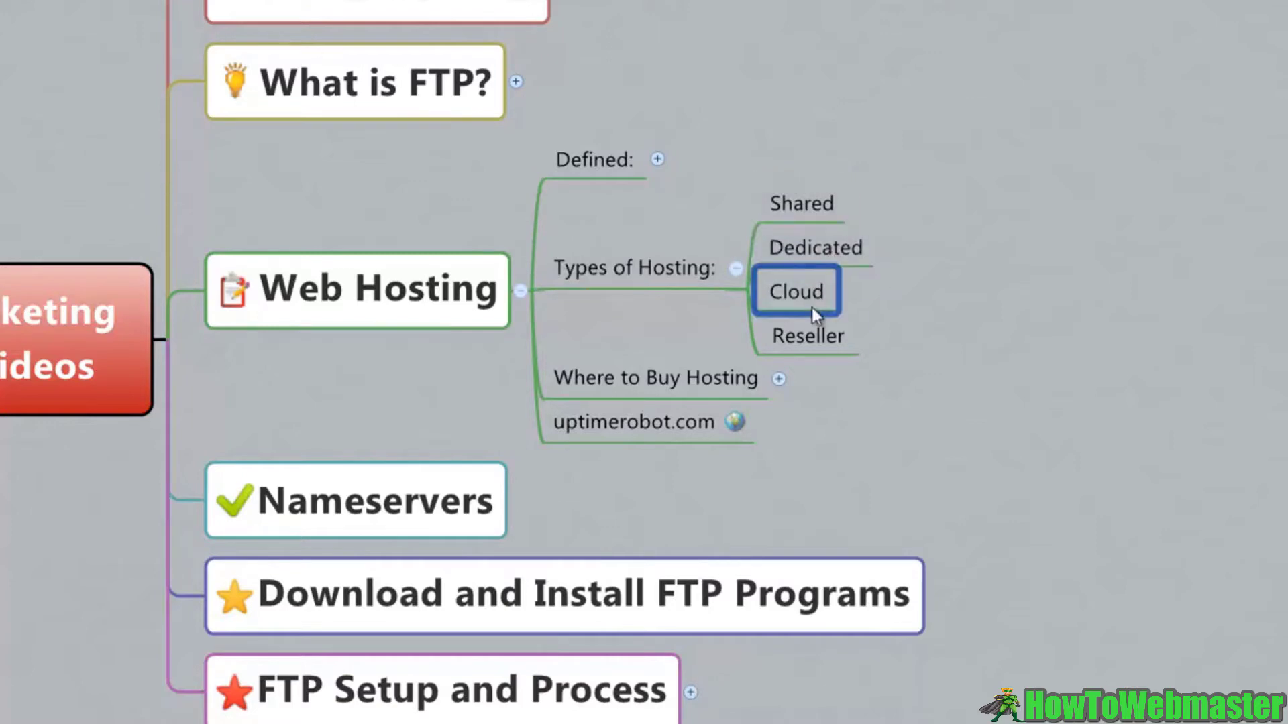
click(802, 338)
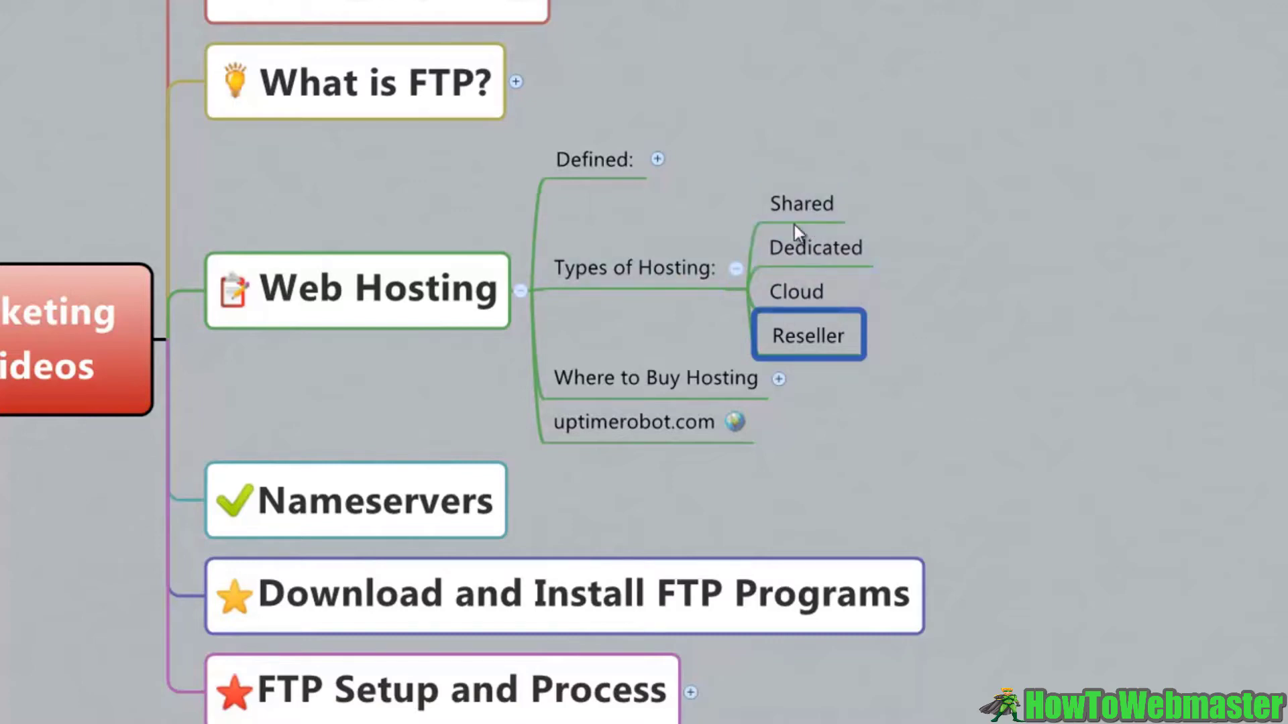
click(804, 204)
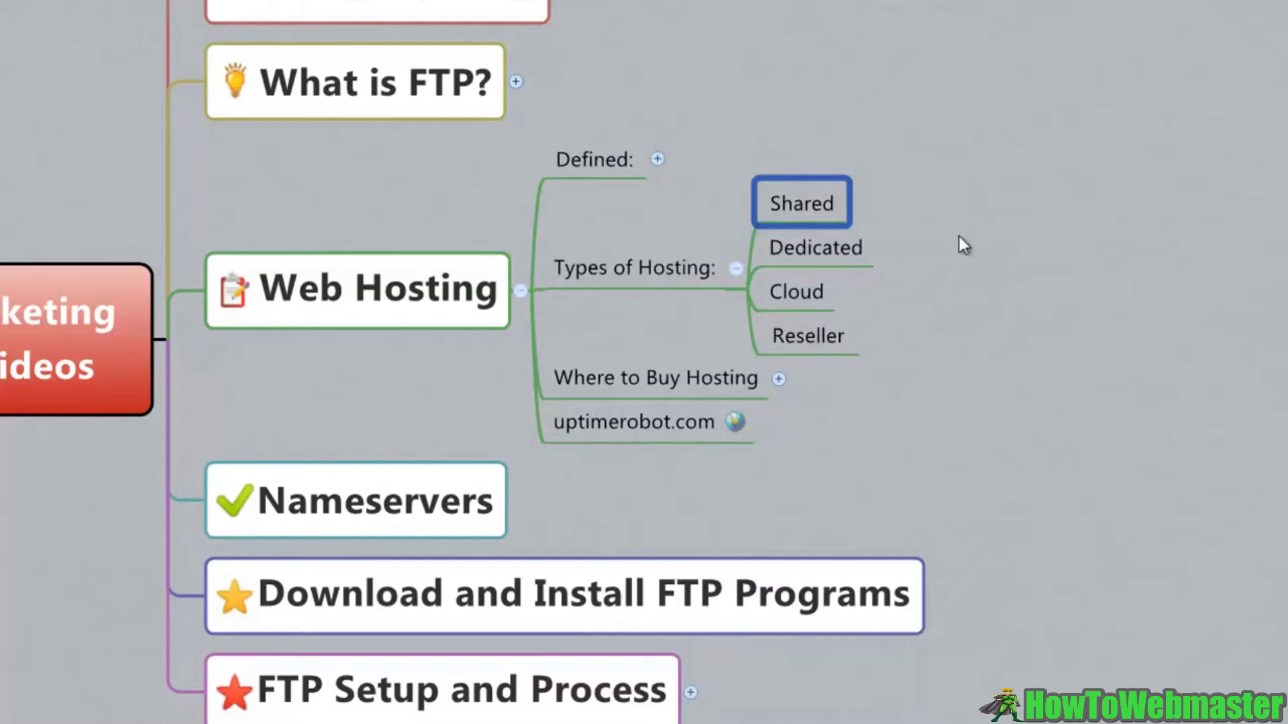
click(831, 251)
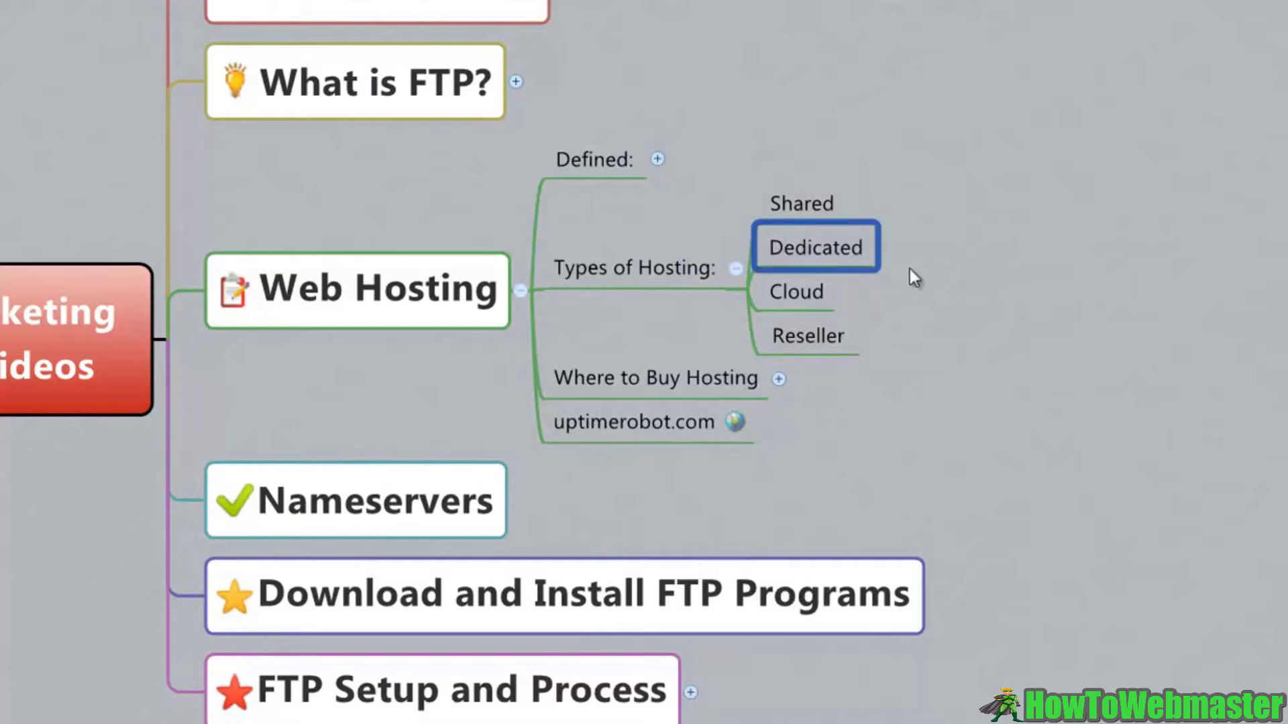
click(812, 210)
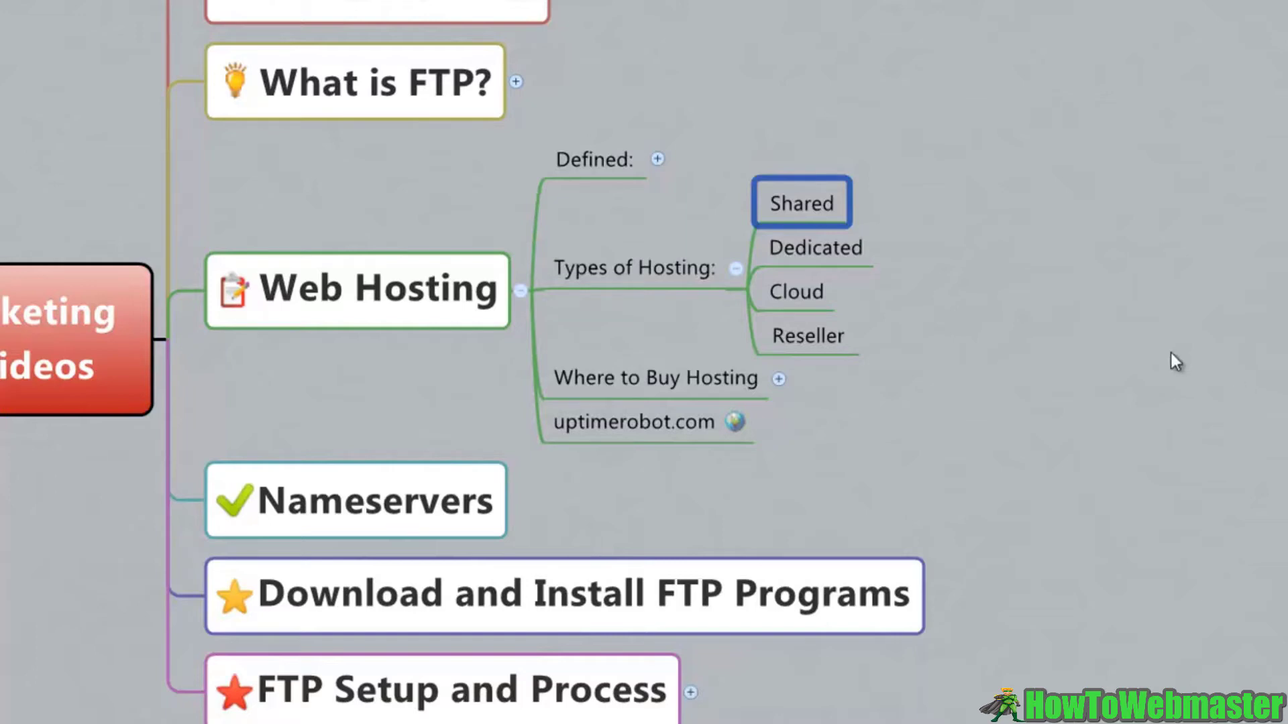
click(835, 247)
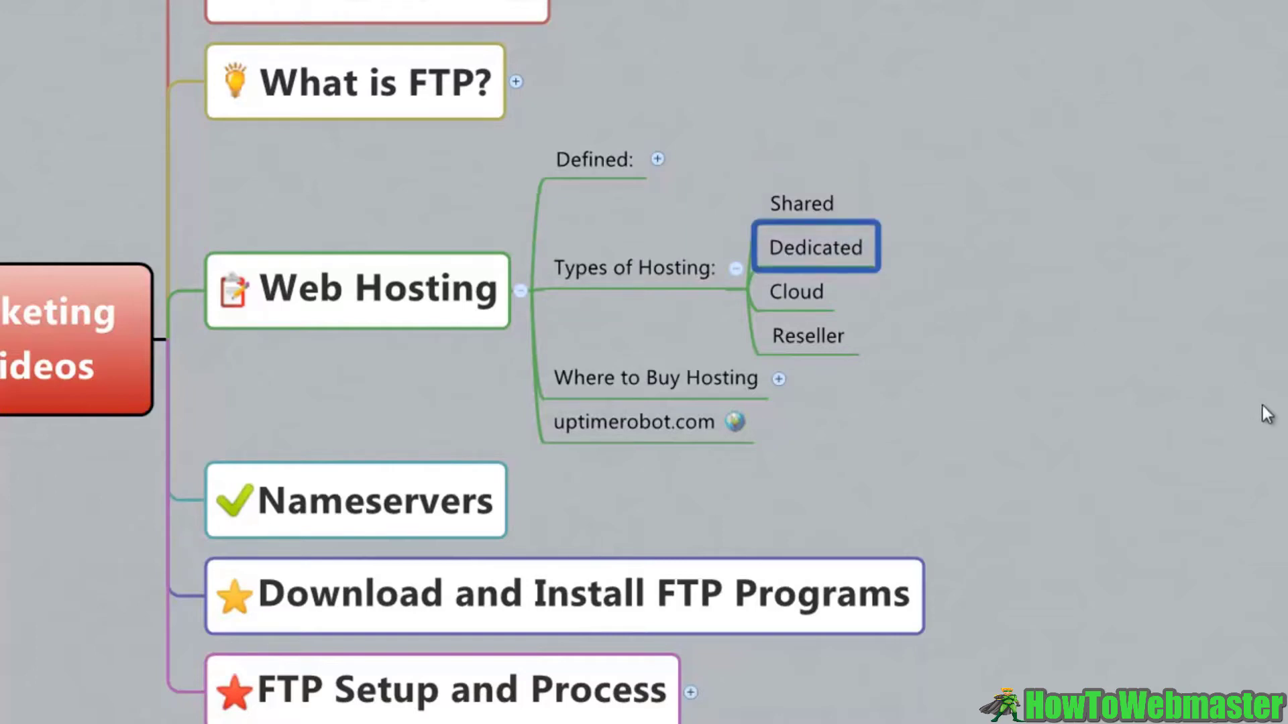
click(799, 291)
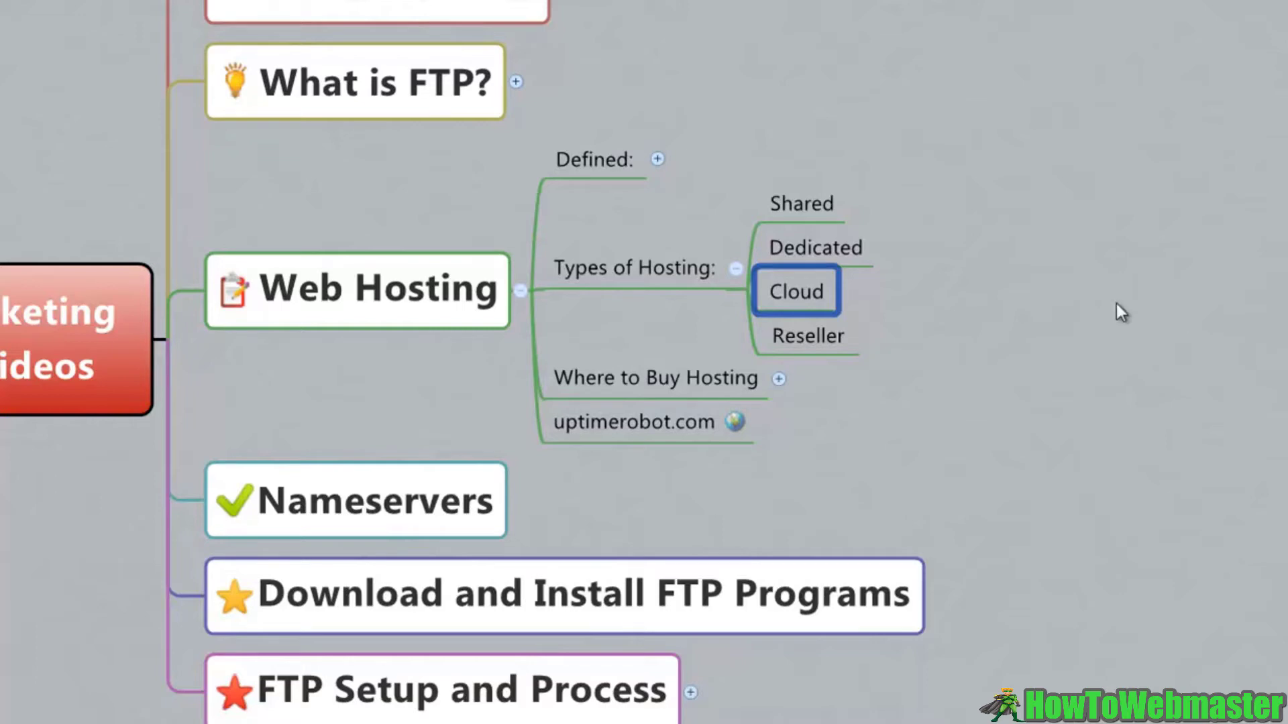
click(794, 195)
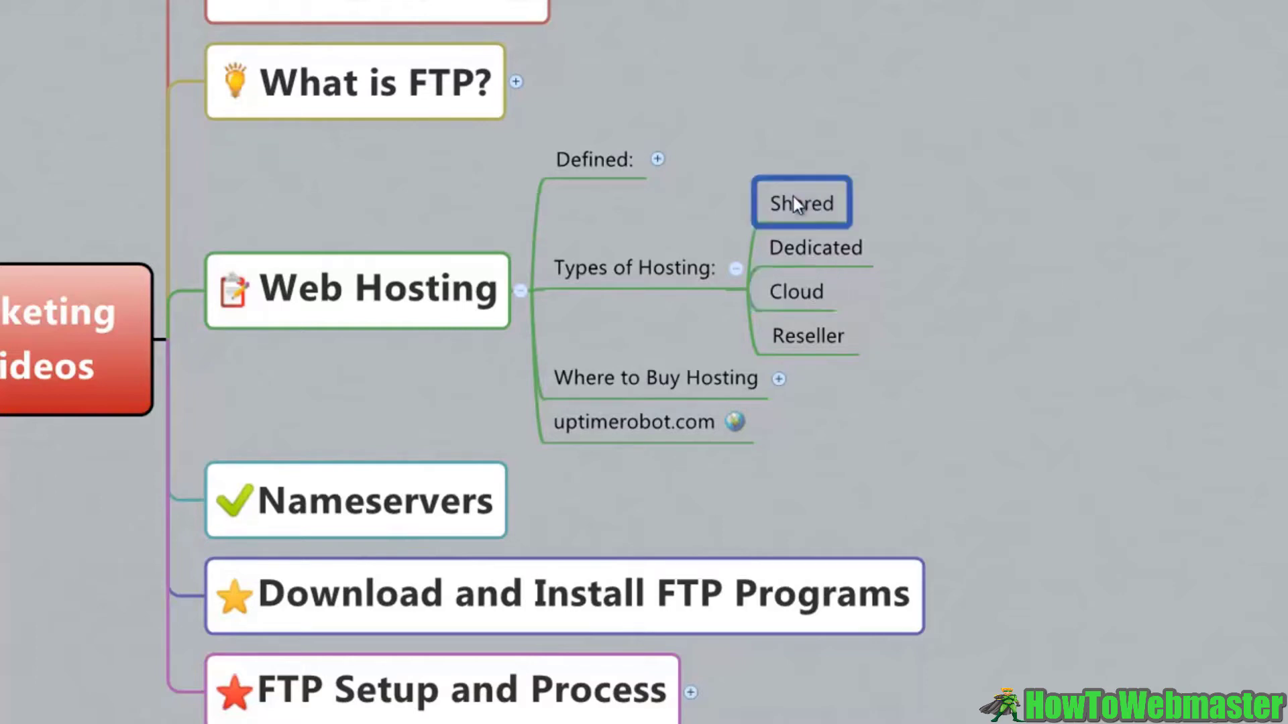
click(794, 355)
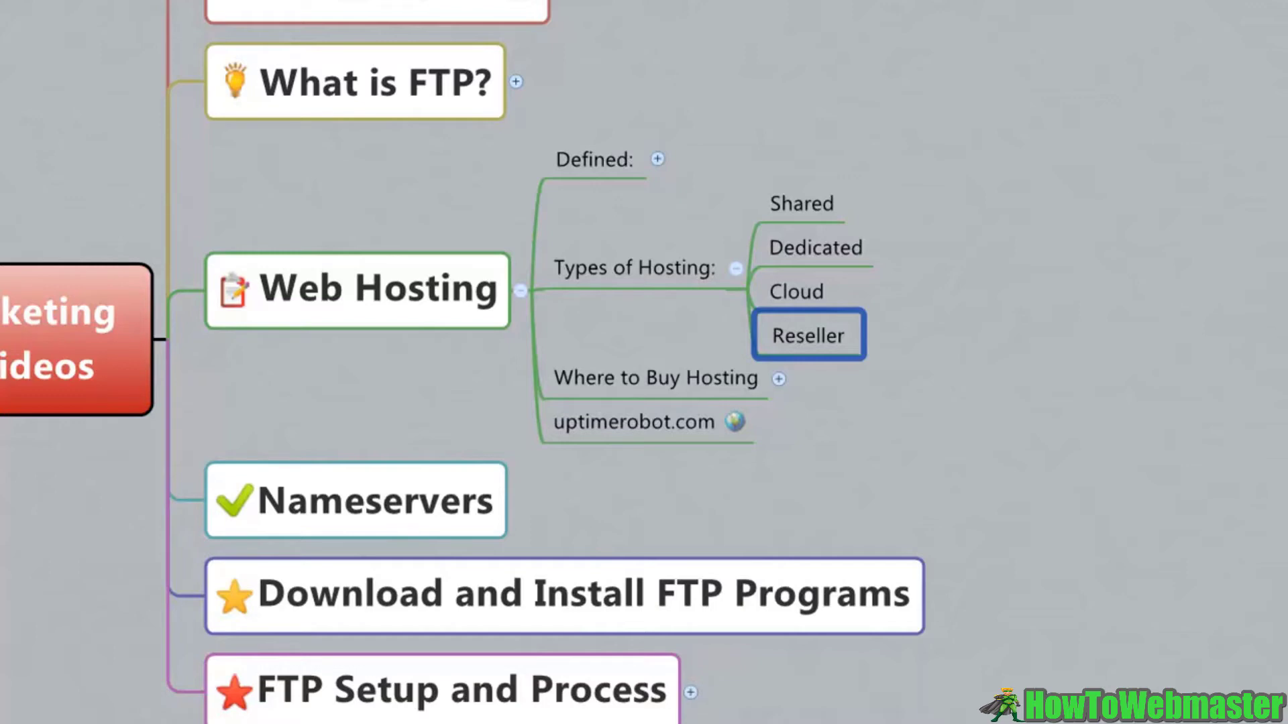
Collapse Types of Hosting and expand Where to Buy Hosting to reveal LiquidWeb and Hostgator
click(736, 269)
click(779, 312)
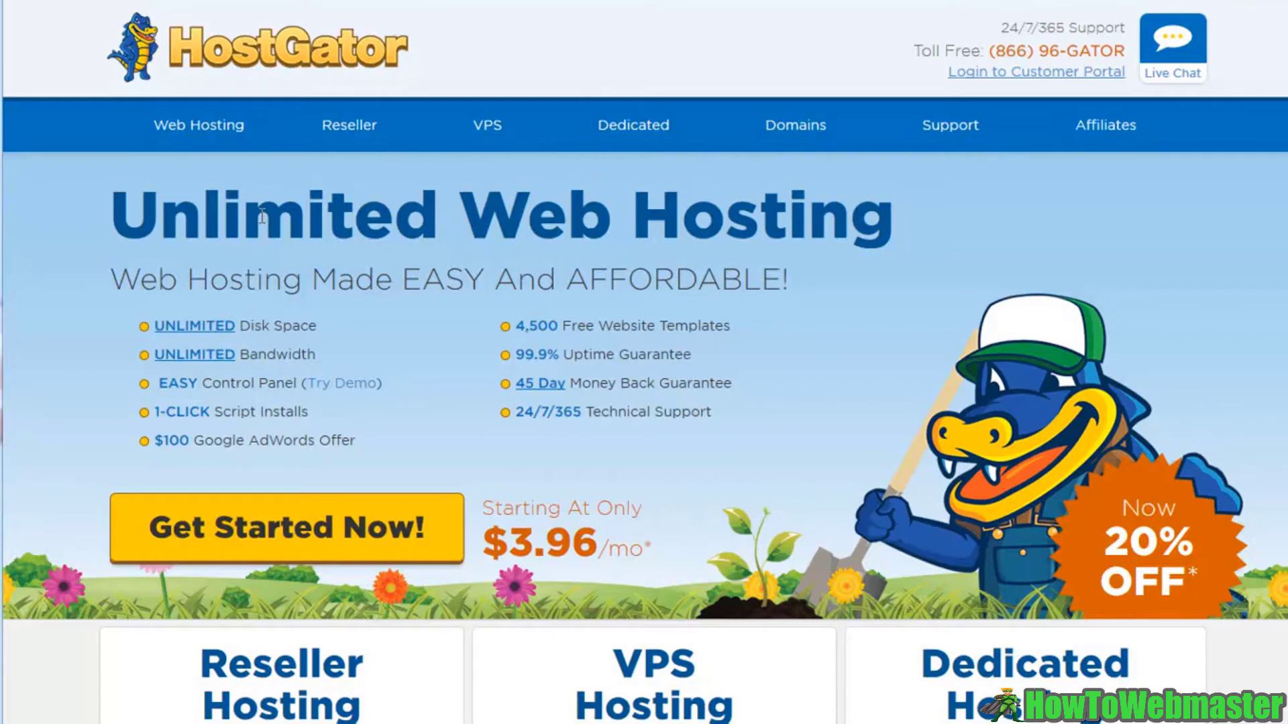
drag(128, 202, 443, 220)
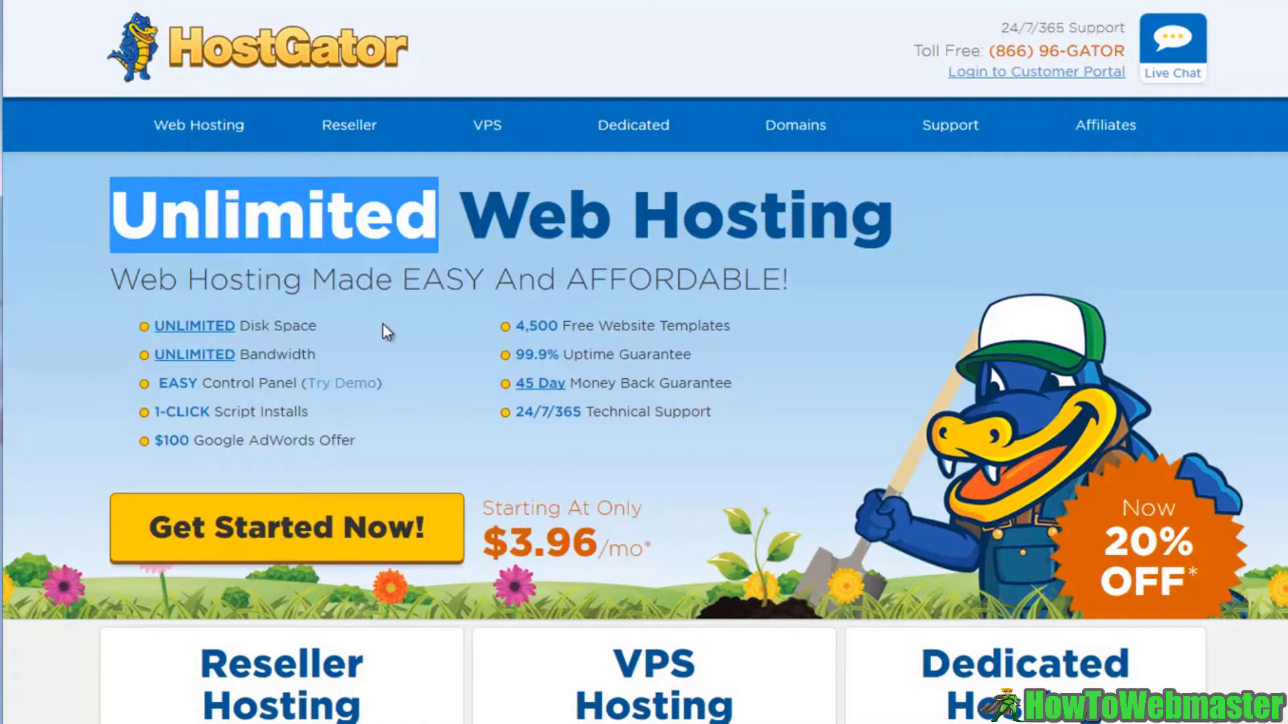
click(380, 217)
scroll(380, 219, down, 2)
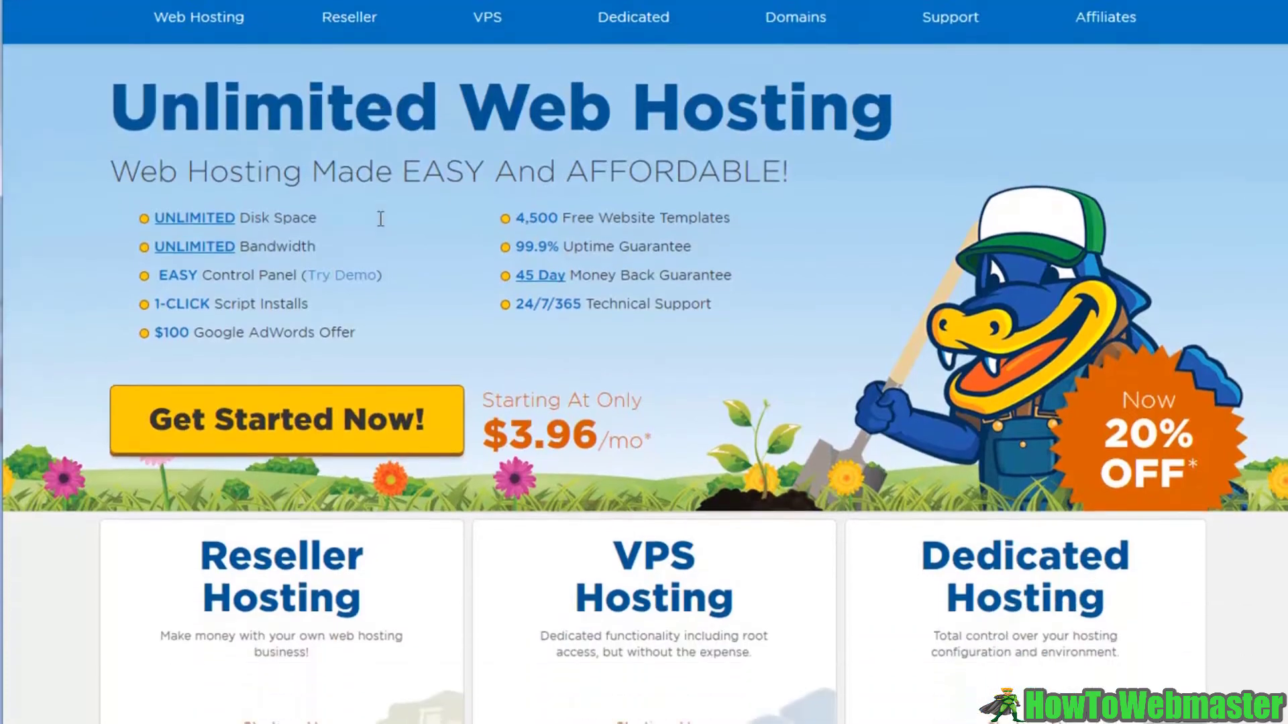
scroll(379, 218, down, 5)
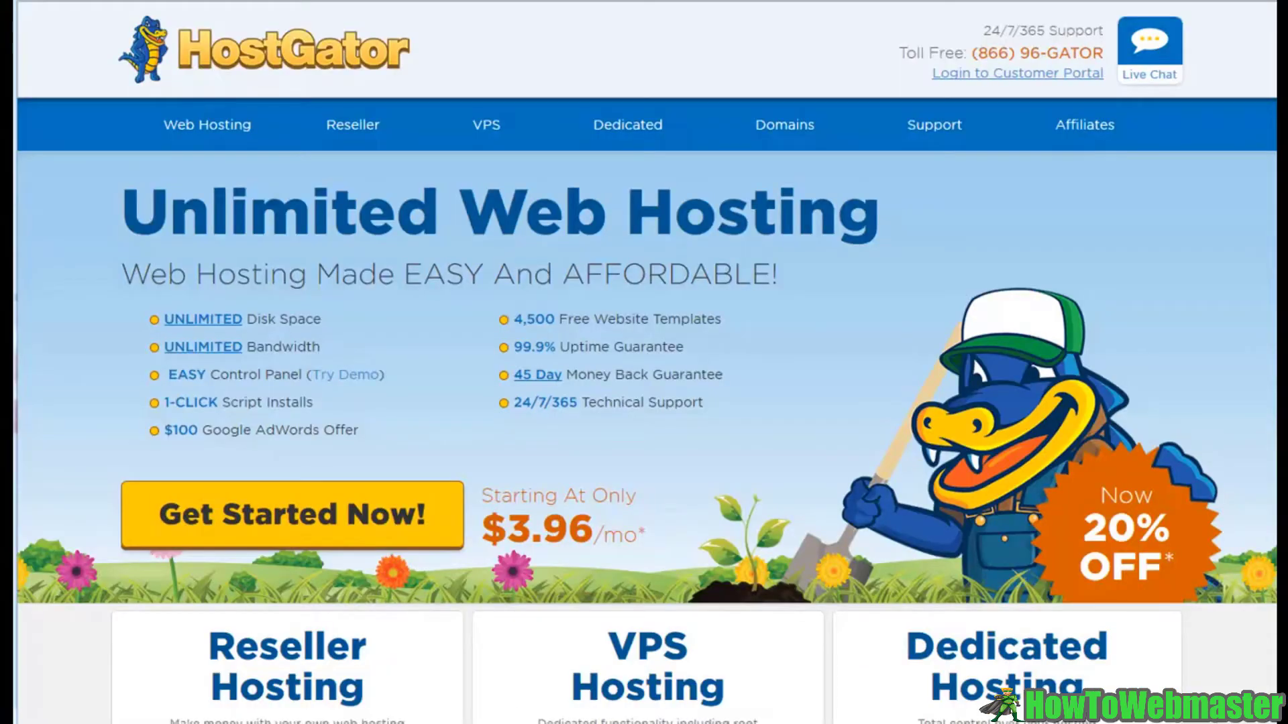
Show HostGator's Web Hosting plans and set the Hatchling plan to Monthly billing at $7.16/mo
click(223, 133)
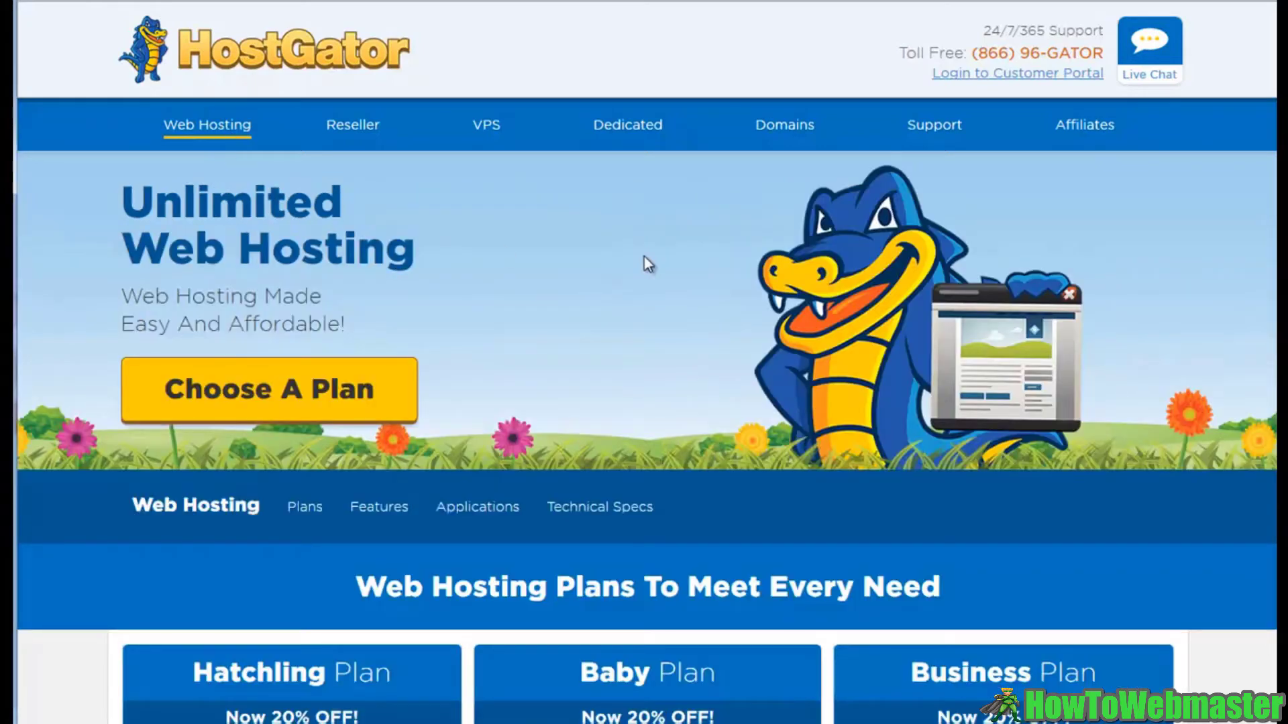
scroll(644, 257, down, 2)
scroll(644, 257, down, 5)
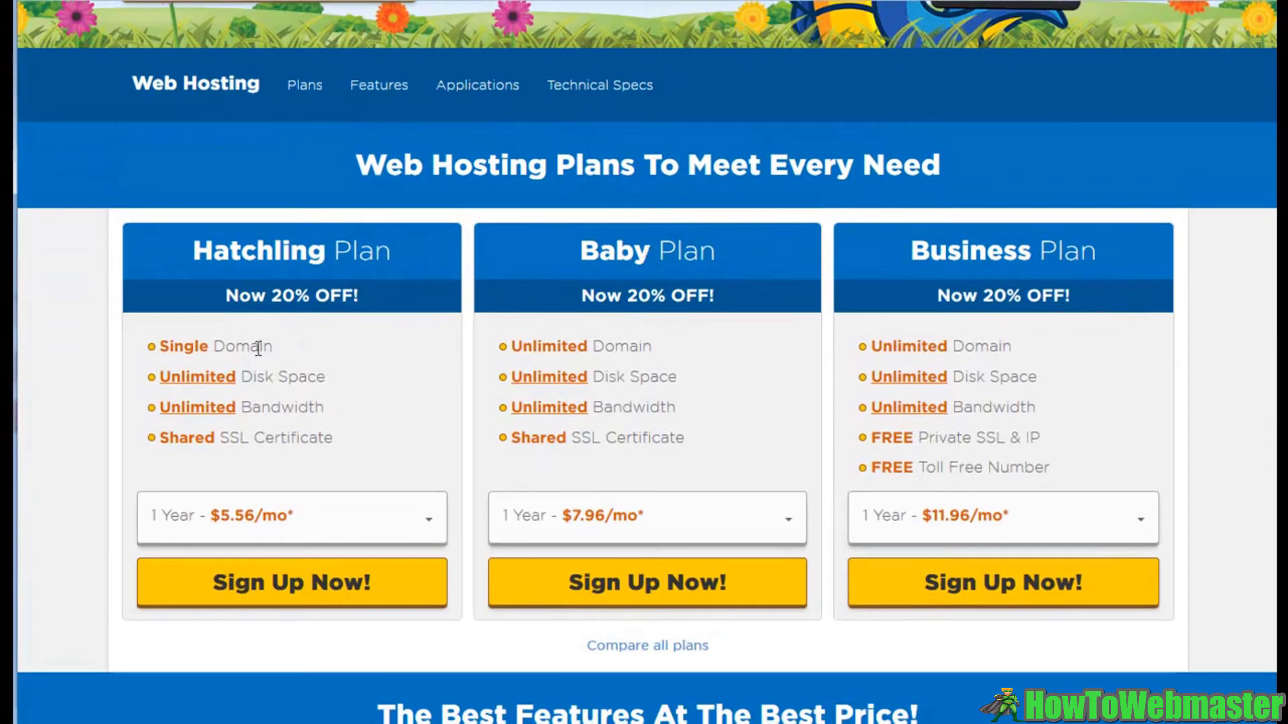
drag(160, 346, 268, 346)
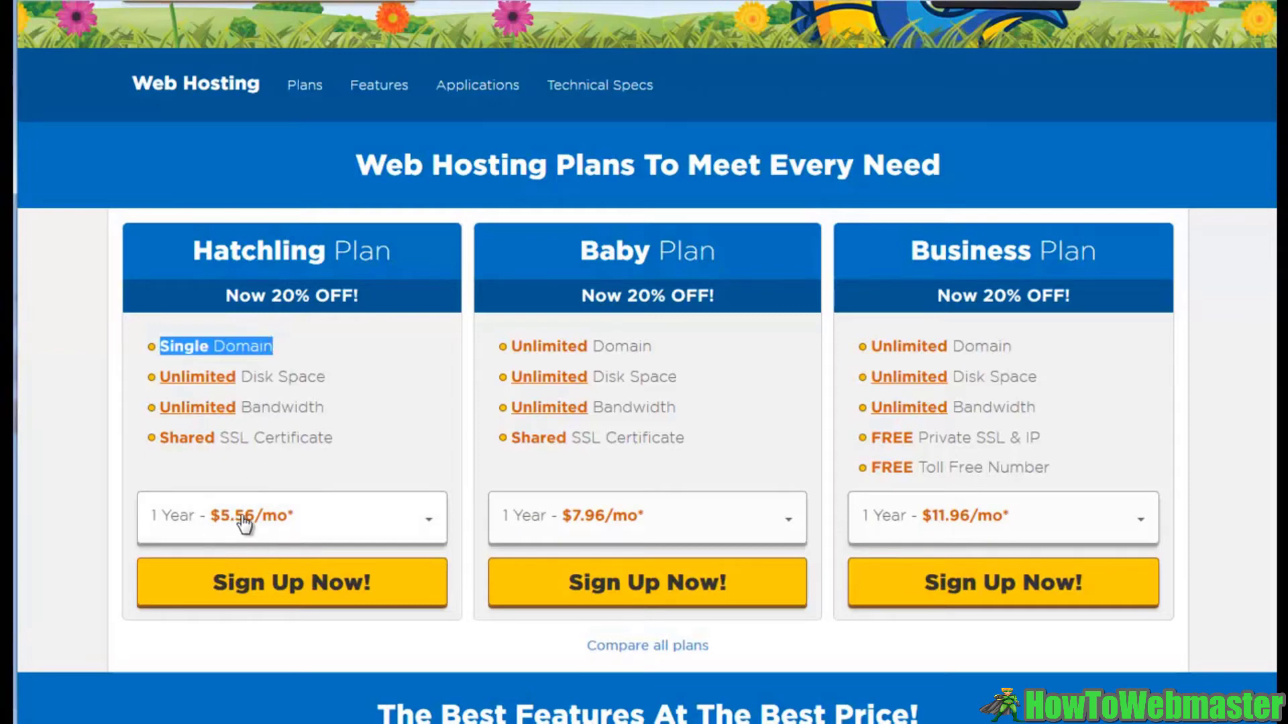
click(288, 529)
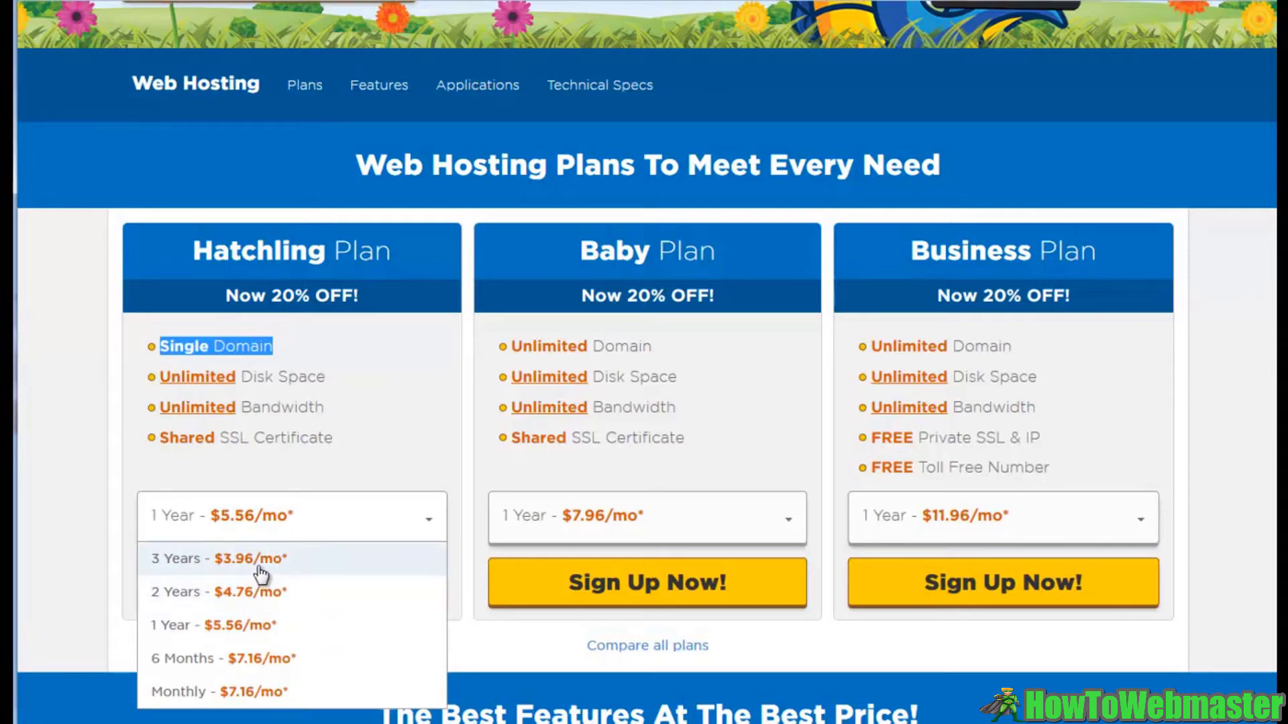
click(247, 691)
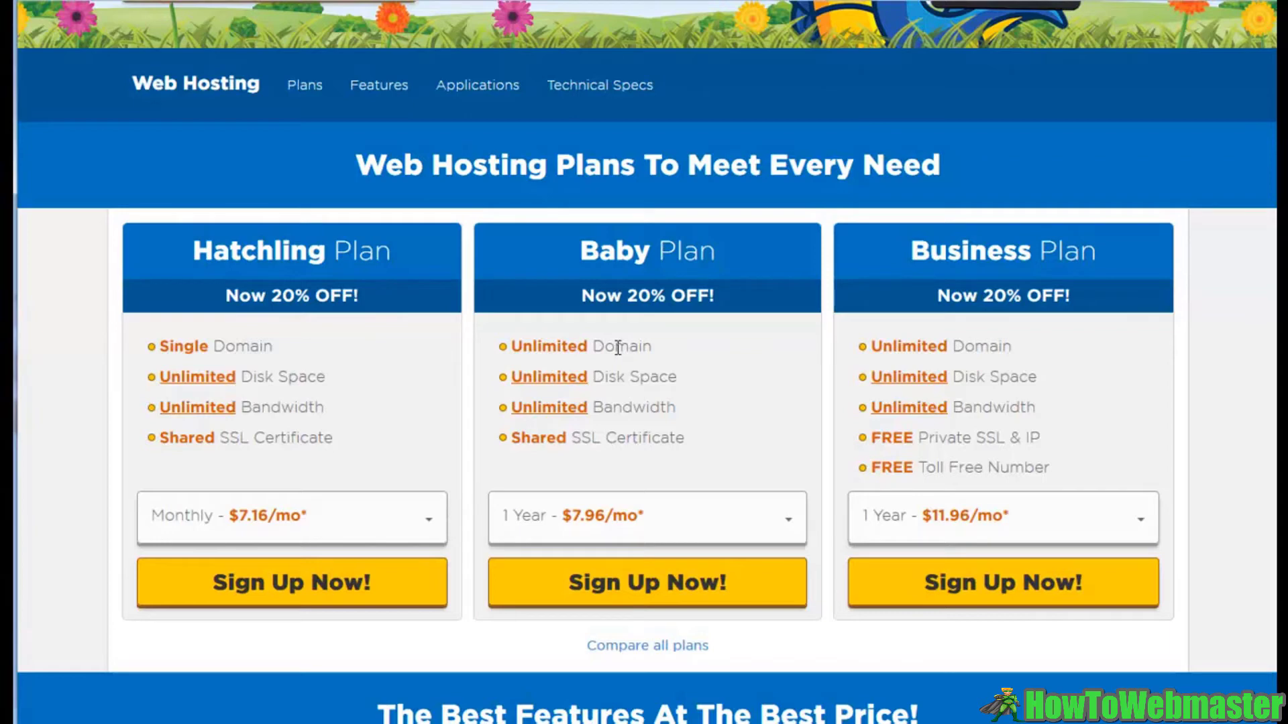
click(638, 523)
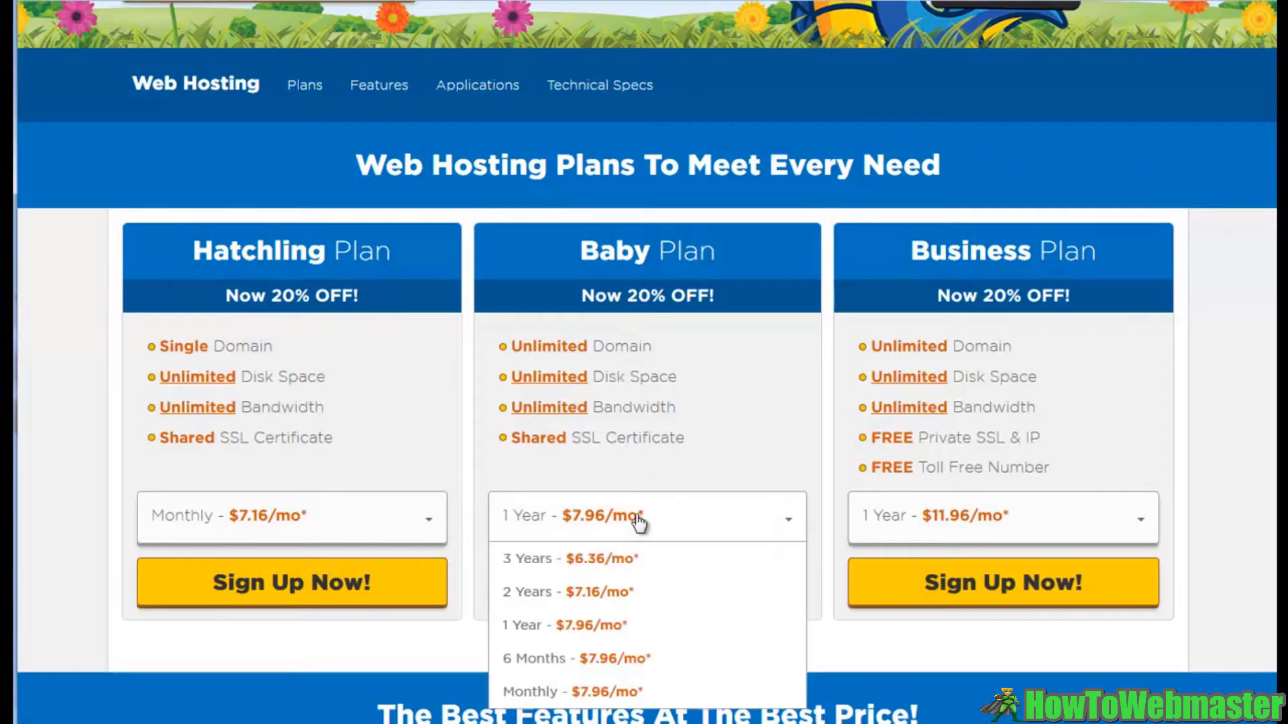
click(607, 625)
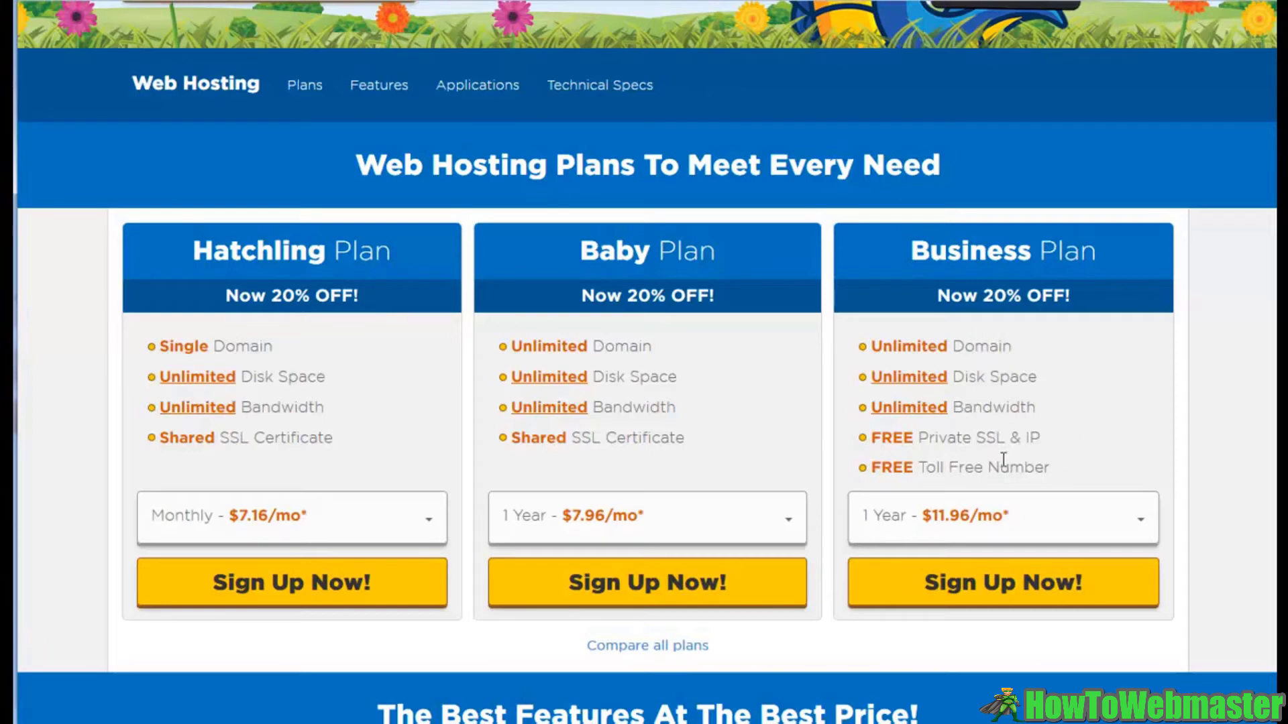
drag(924, 438, 1044, 444)
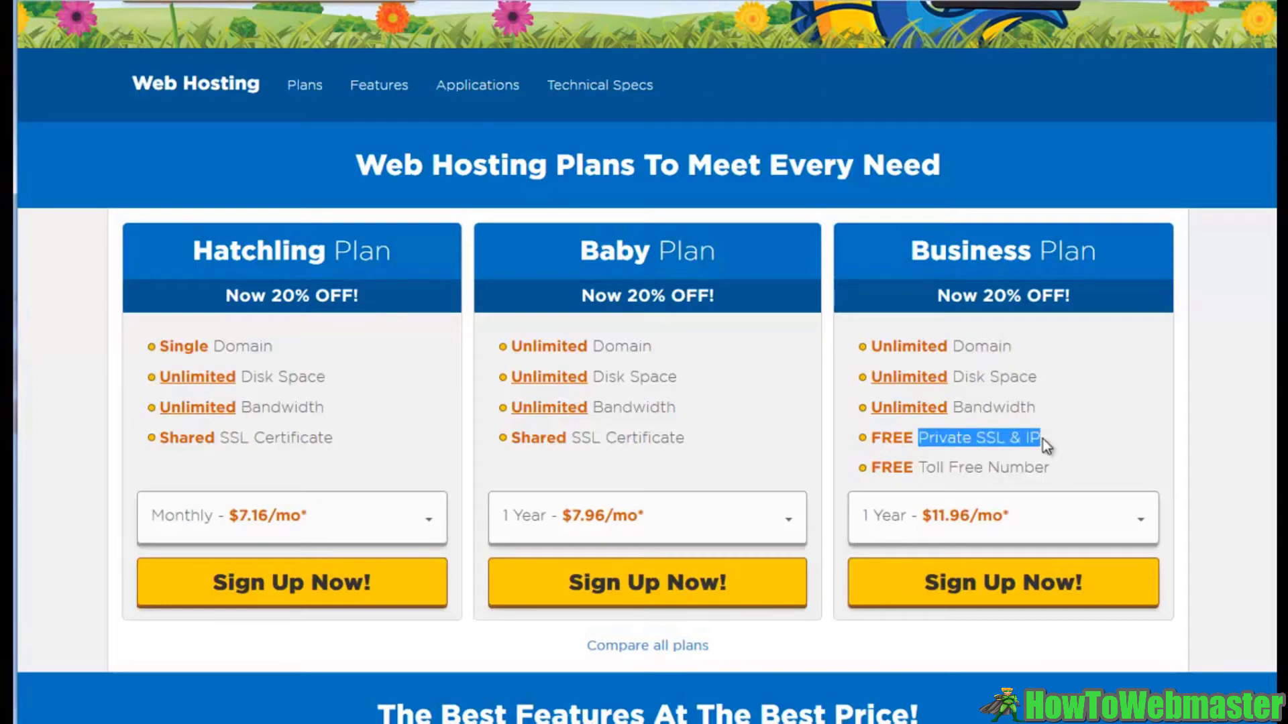
click(1043, 439)
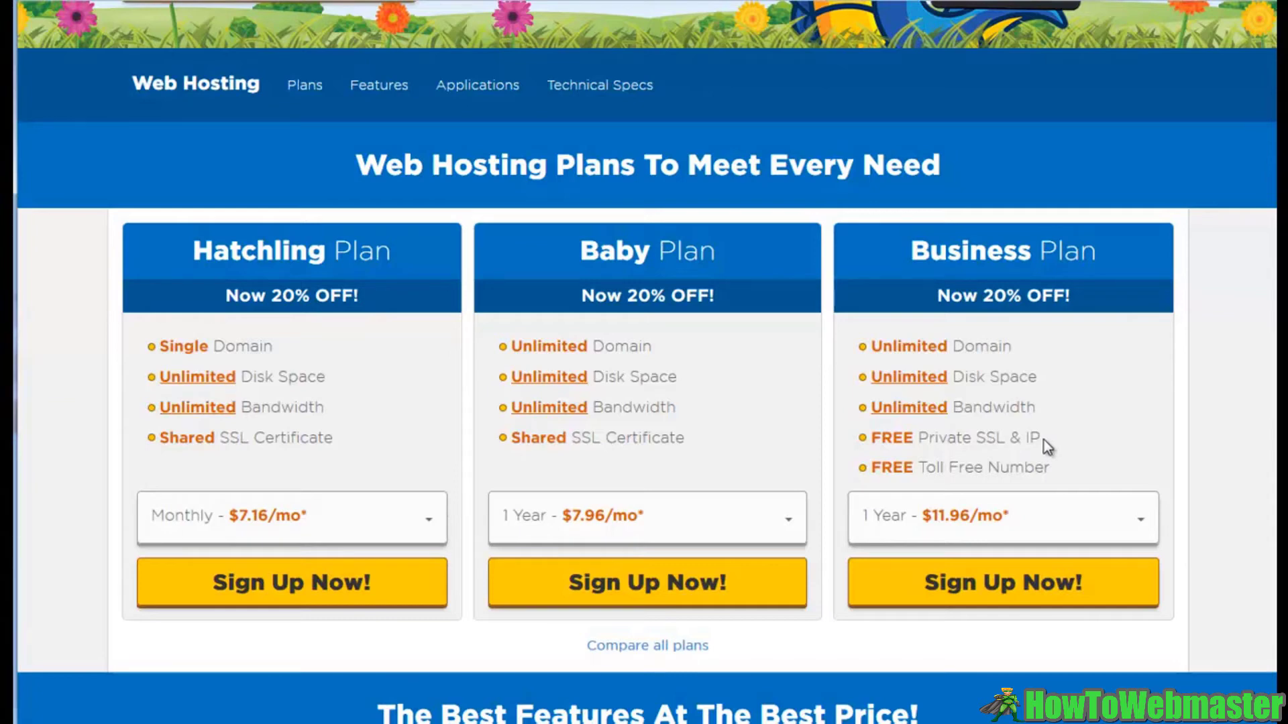
drag(1052, 468, 875, 470)
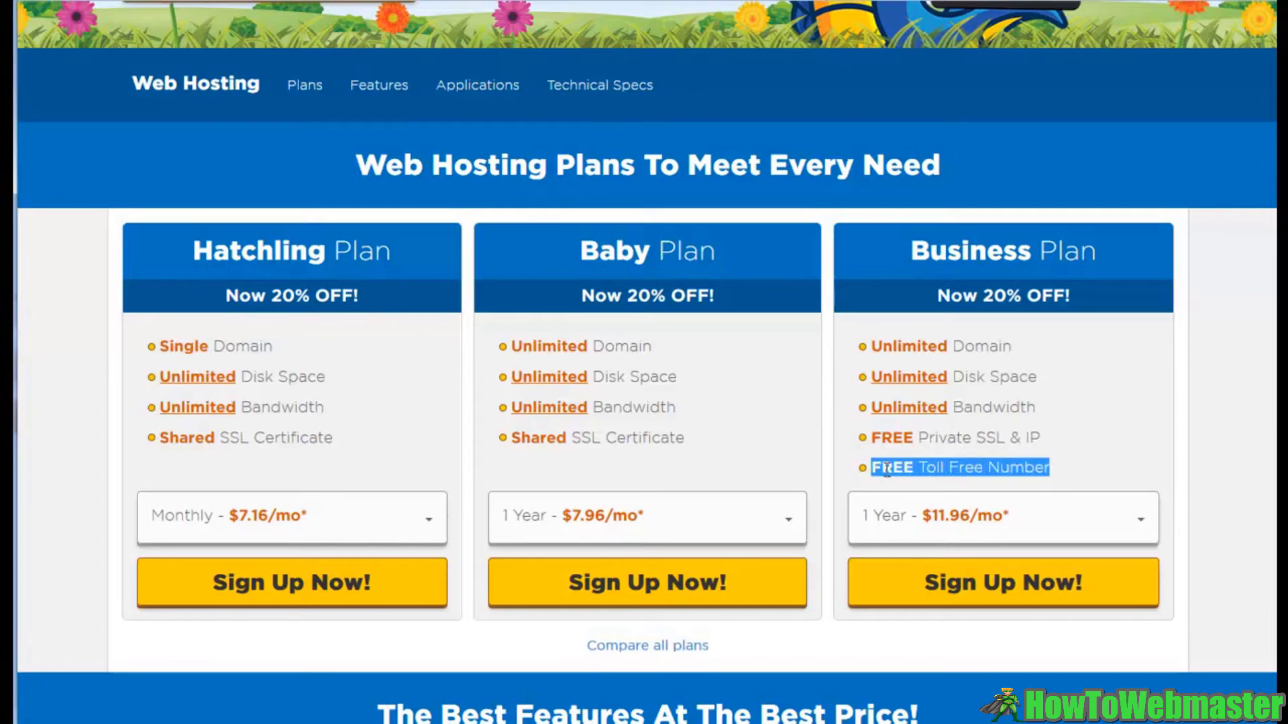
scroll(997, 471, up, 2)
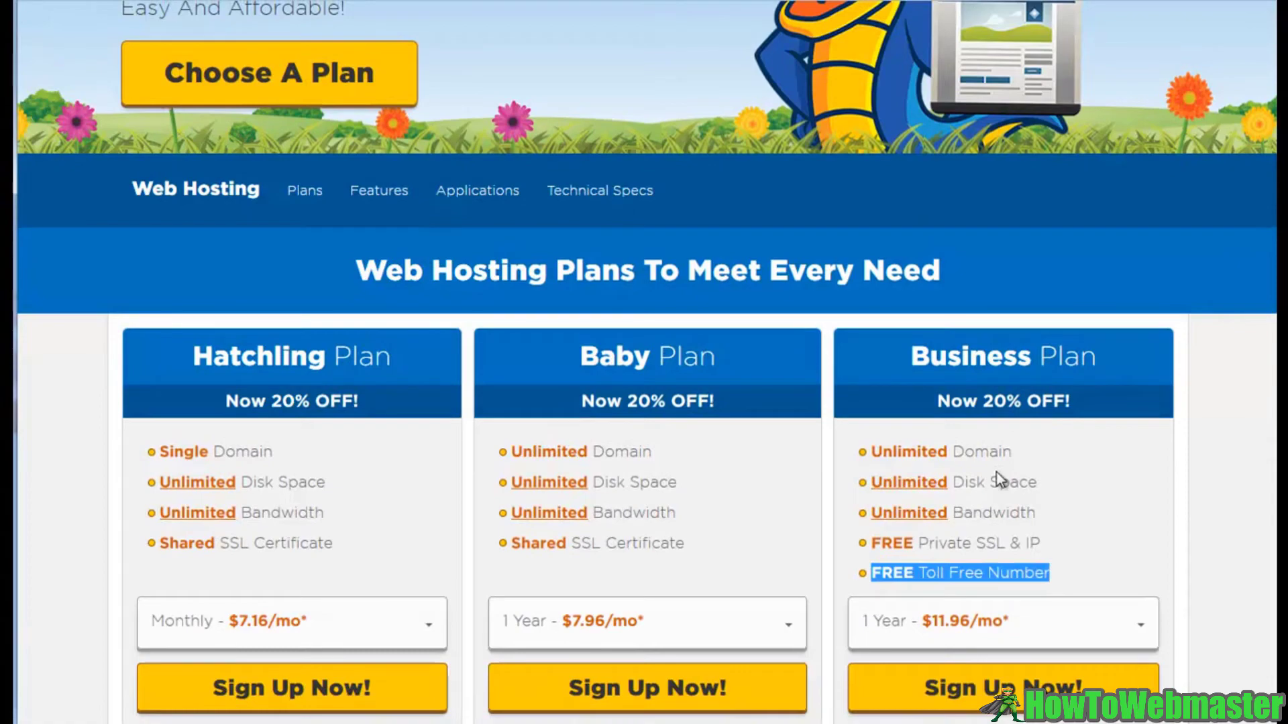
scroll(997, 472, up, 5)
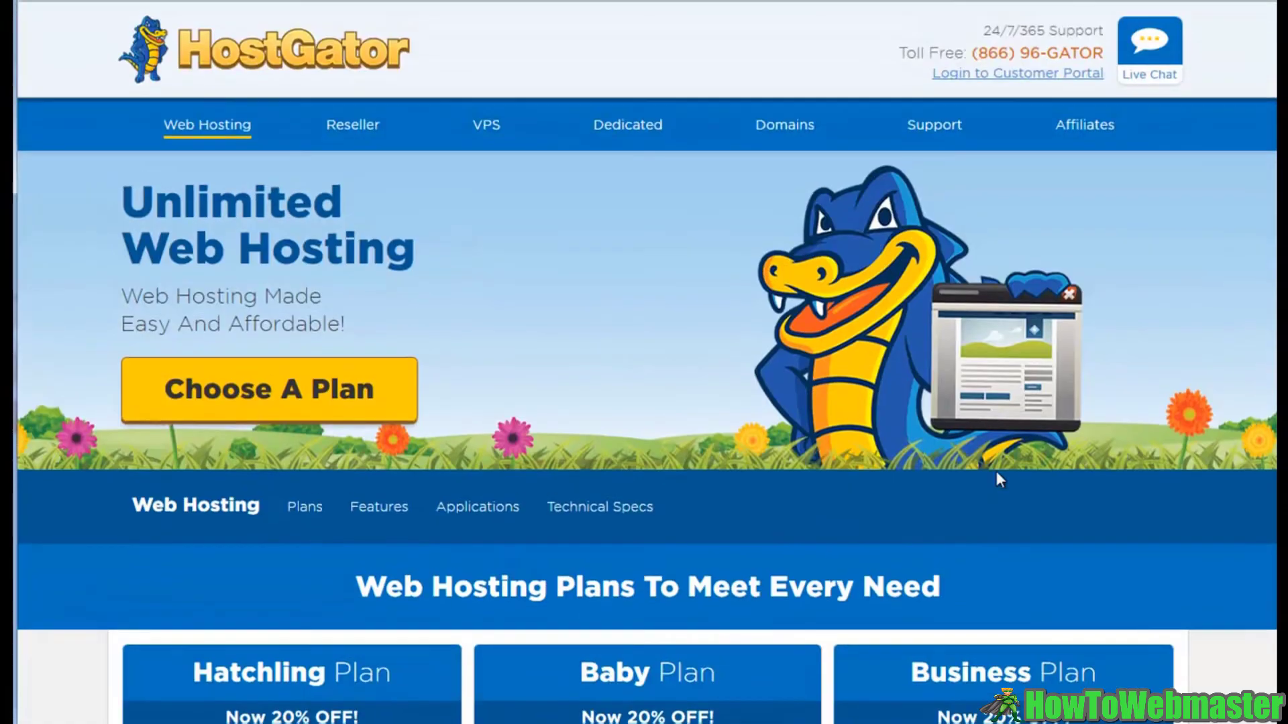
Open Reseller Hosting and review the Gold plan's billing terms, keeping monthly at $59.96/mo
click(353, 134)
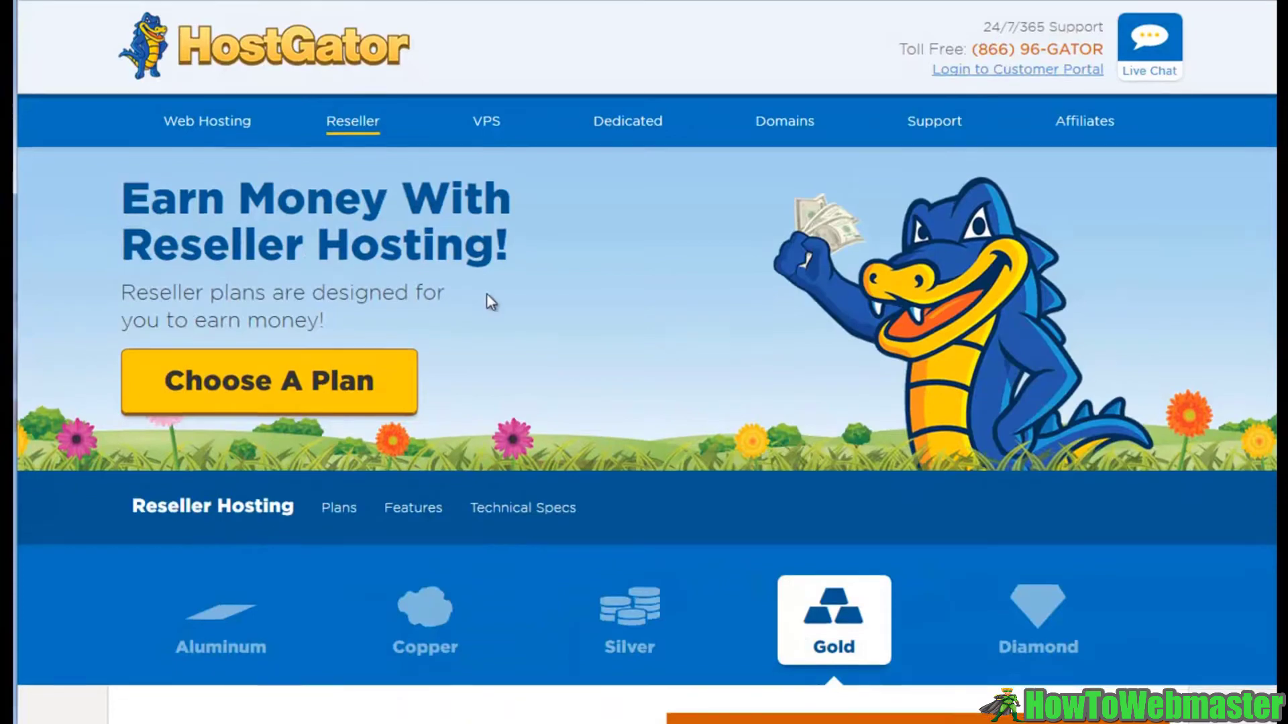
scroll(371, 280, down, 2)
click(359, 280)
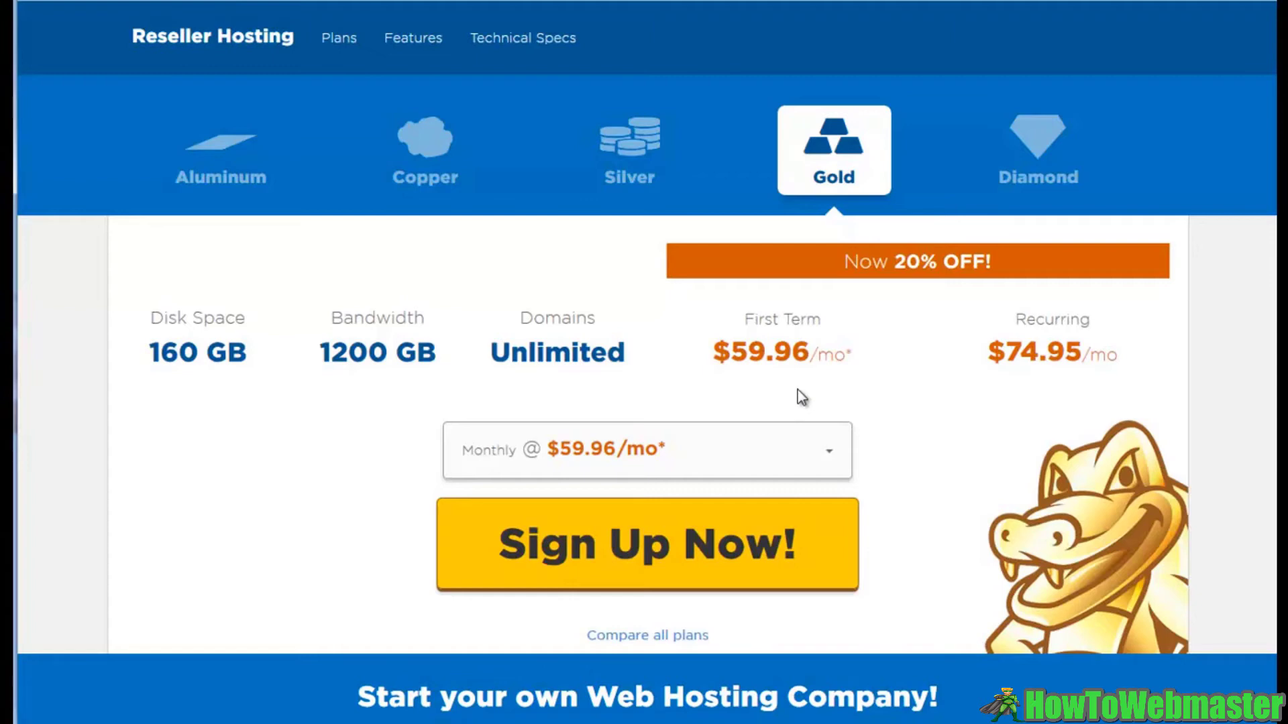
click(745, 459)
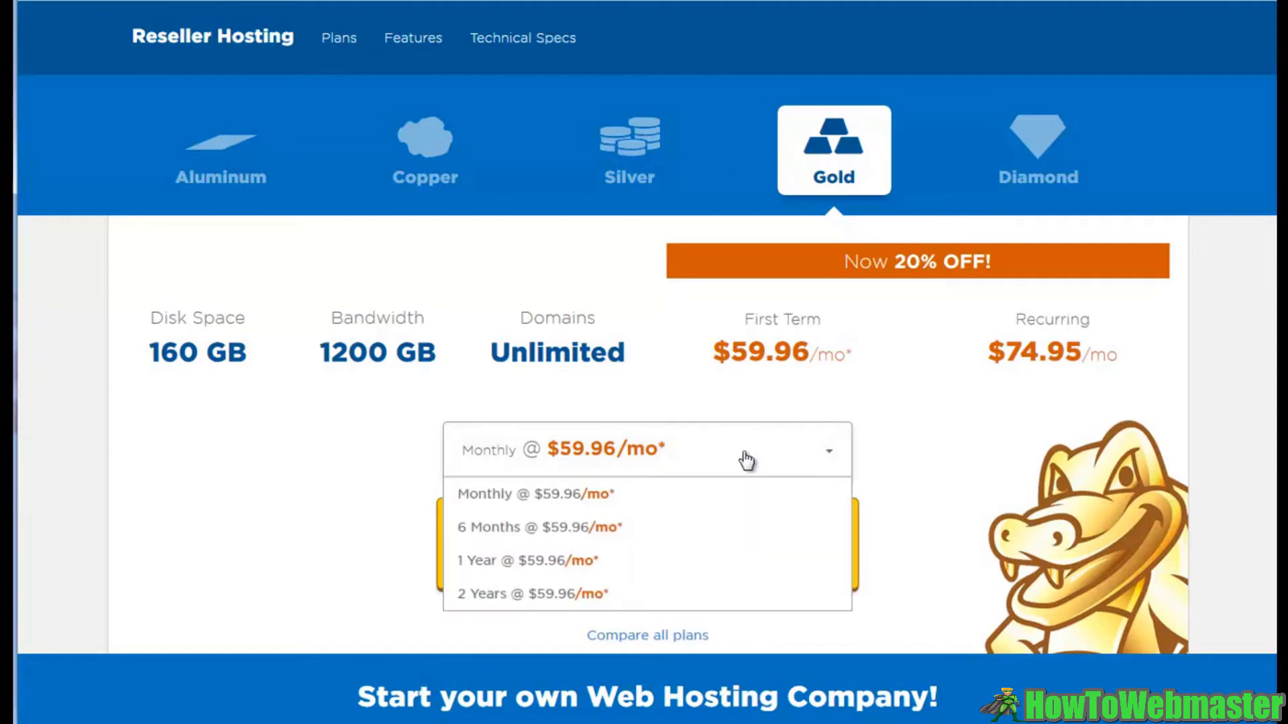
click(644, 496)
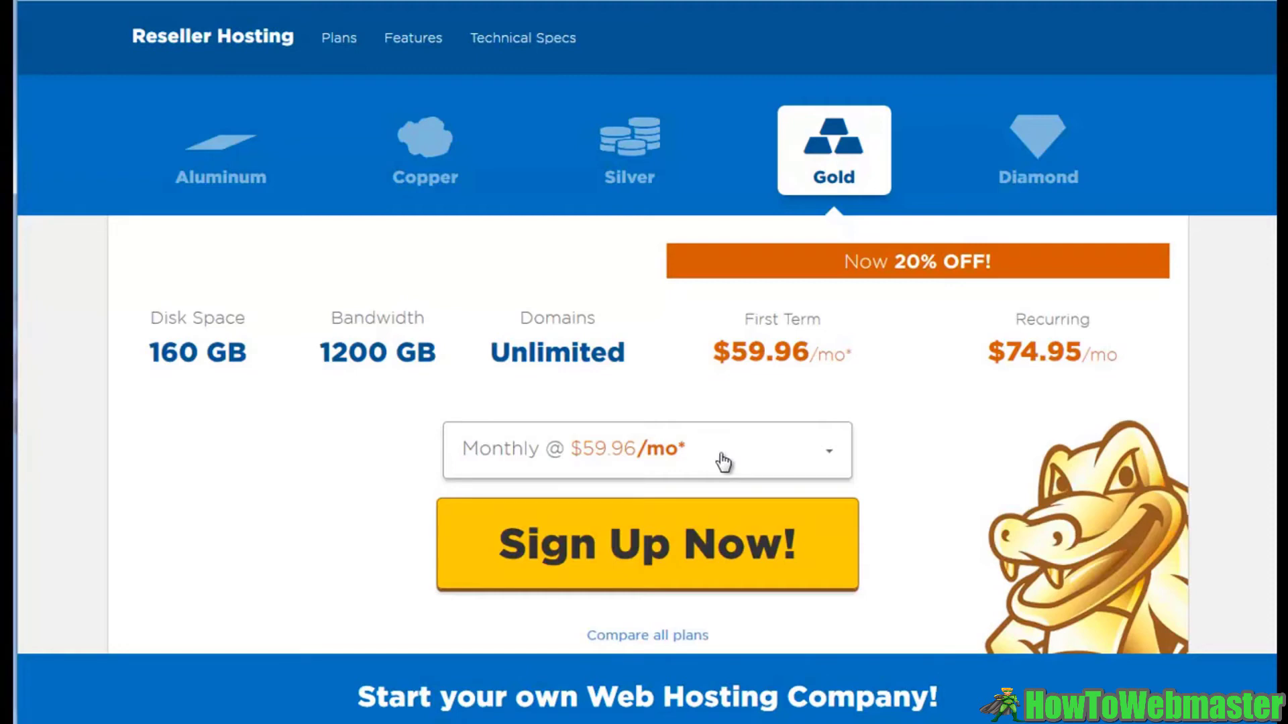
Bring up the Copper reseller plan's details: 80 GB disk, 700 GB bandwidth, $27.96/mo
scroll(723, 462, down, 6)
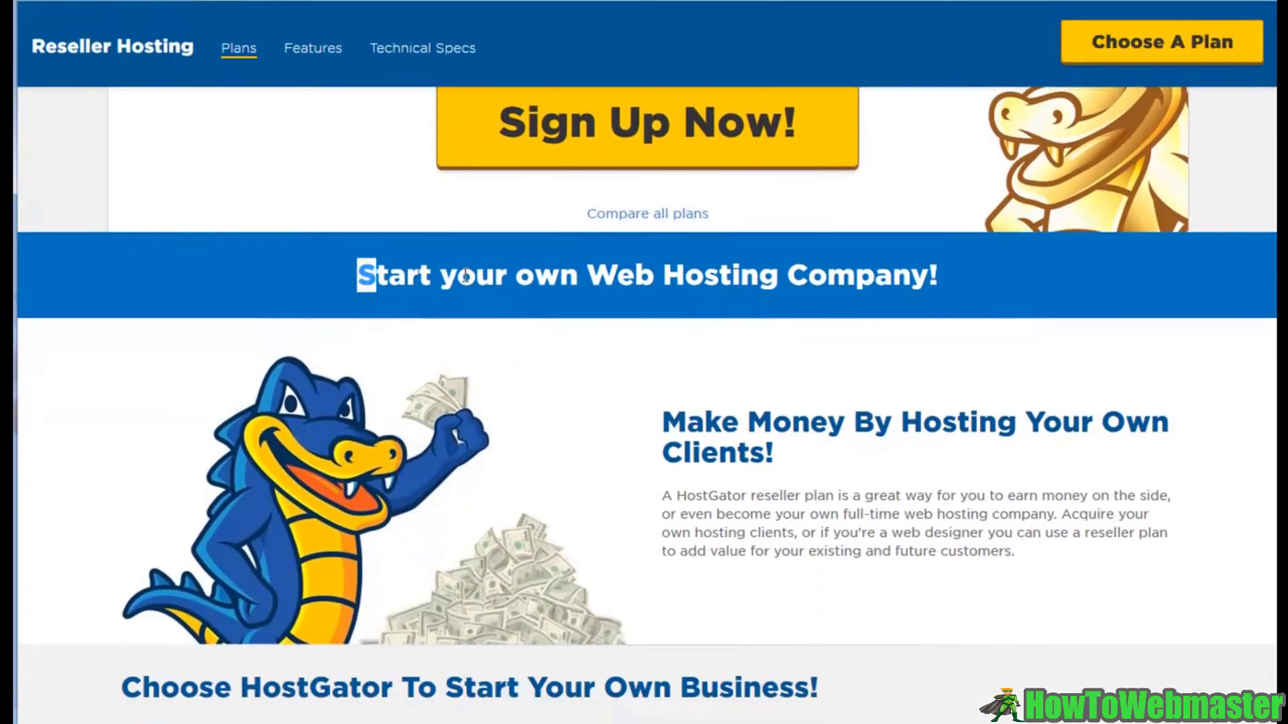
drag(466, 275, 951, 288)
click(952, 290)
scroll(898, 353, up, 6)
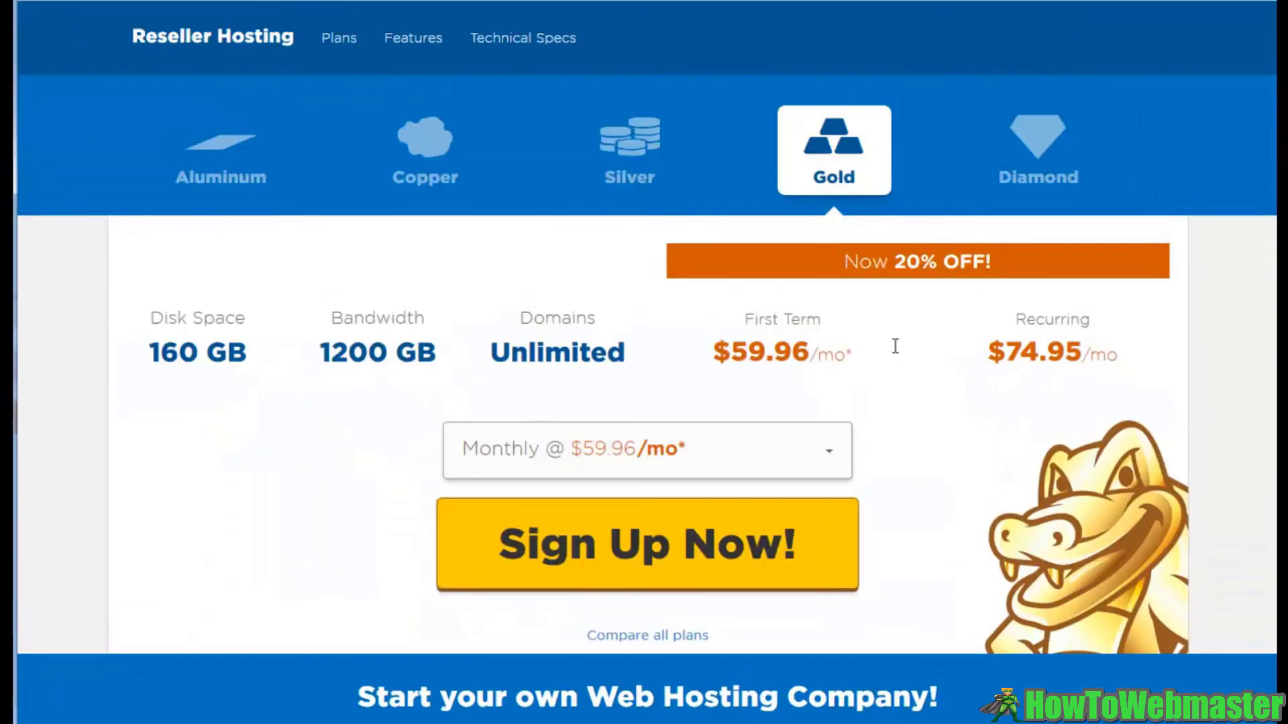
scroll(897, 353, up, 5)
scroll(895, 350, down, 2)
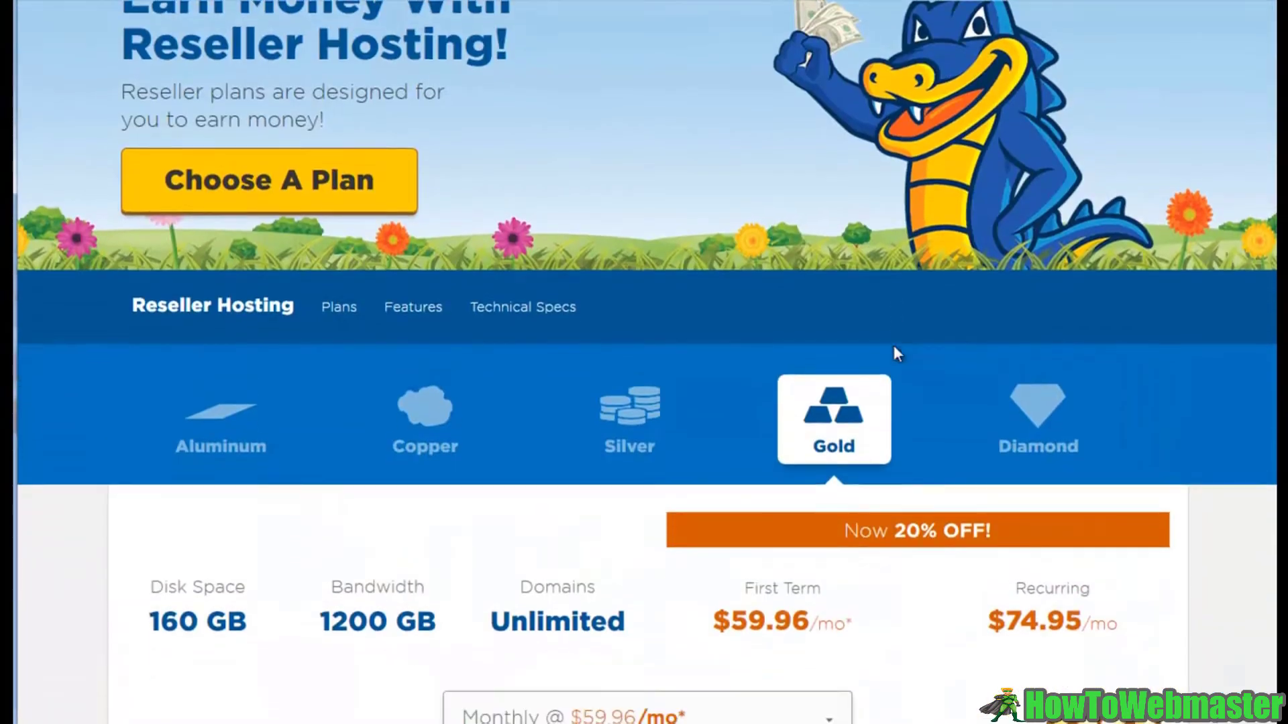
click(408, 360)
Highlight the Copper plan's $27.96 first-term price and its 700 GB bandwidth figure
scroll(408, 360, down, 2)
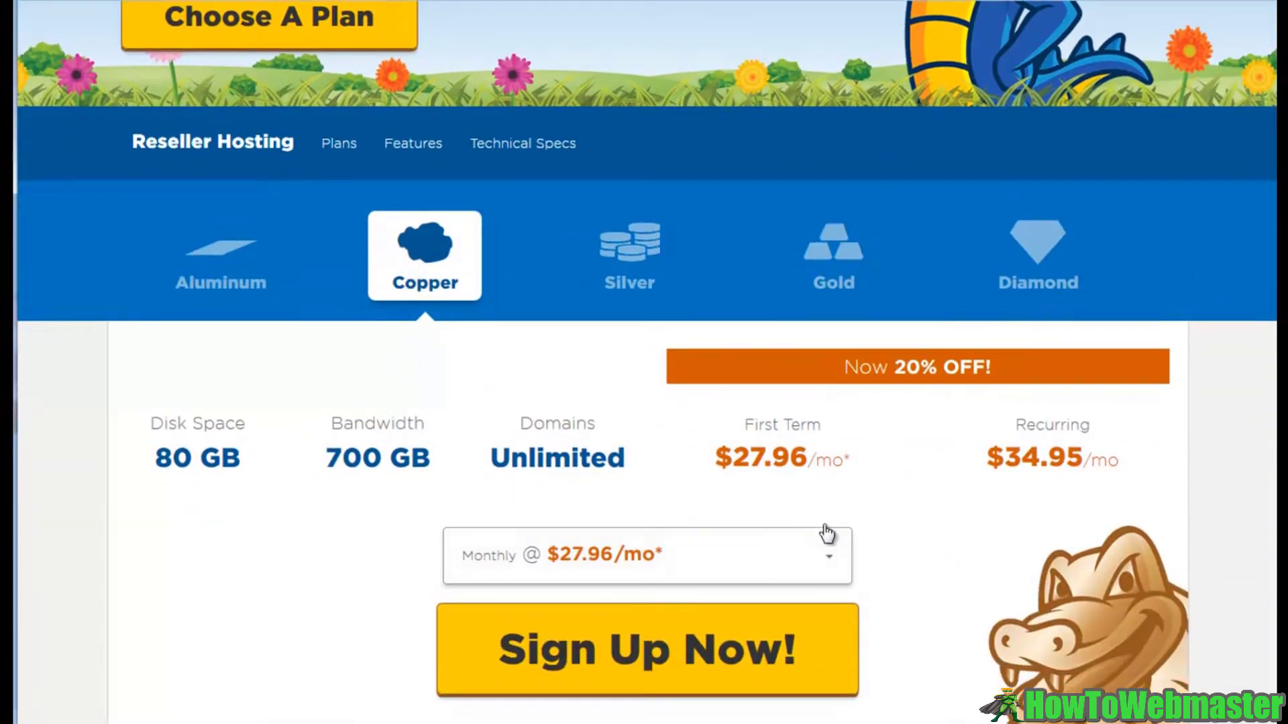
double_click(749, 457)
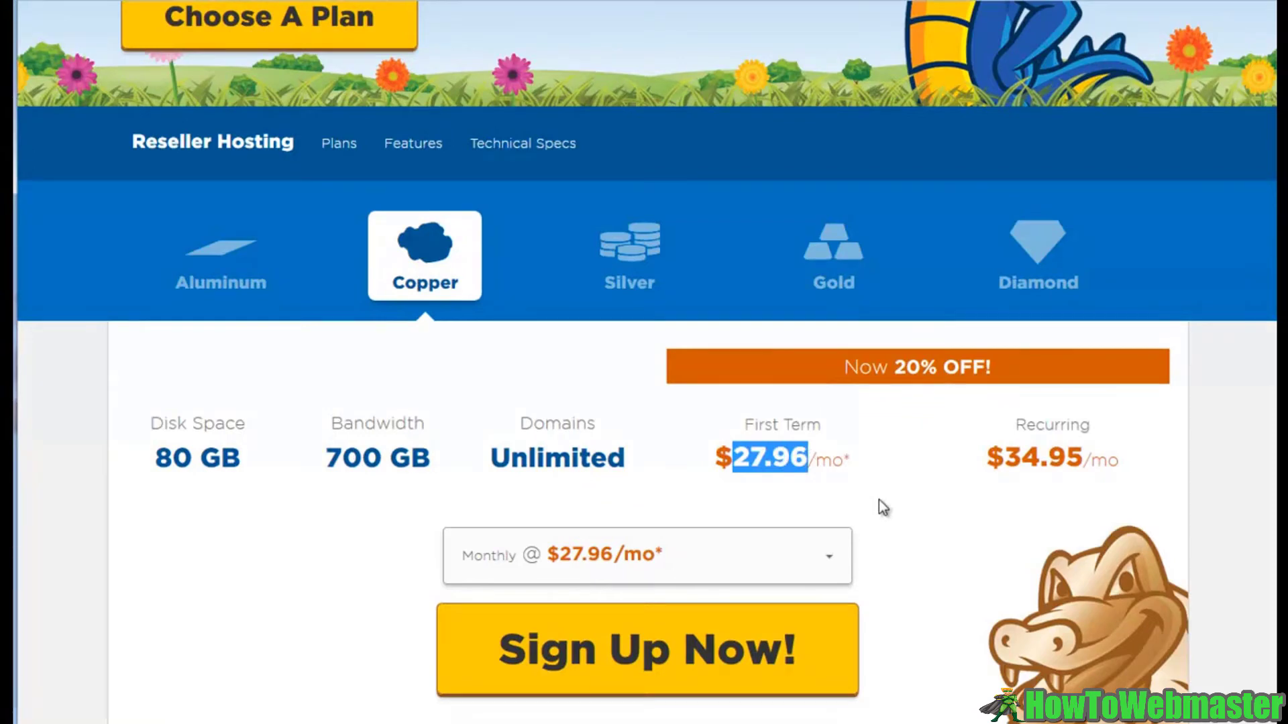
click(906, 566)
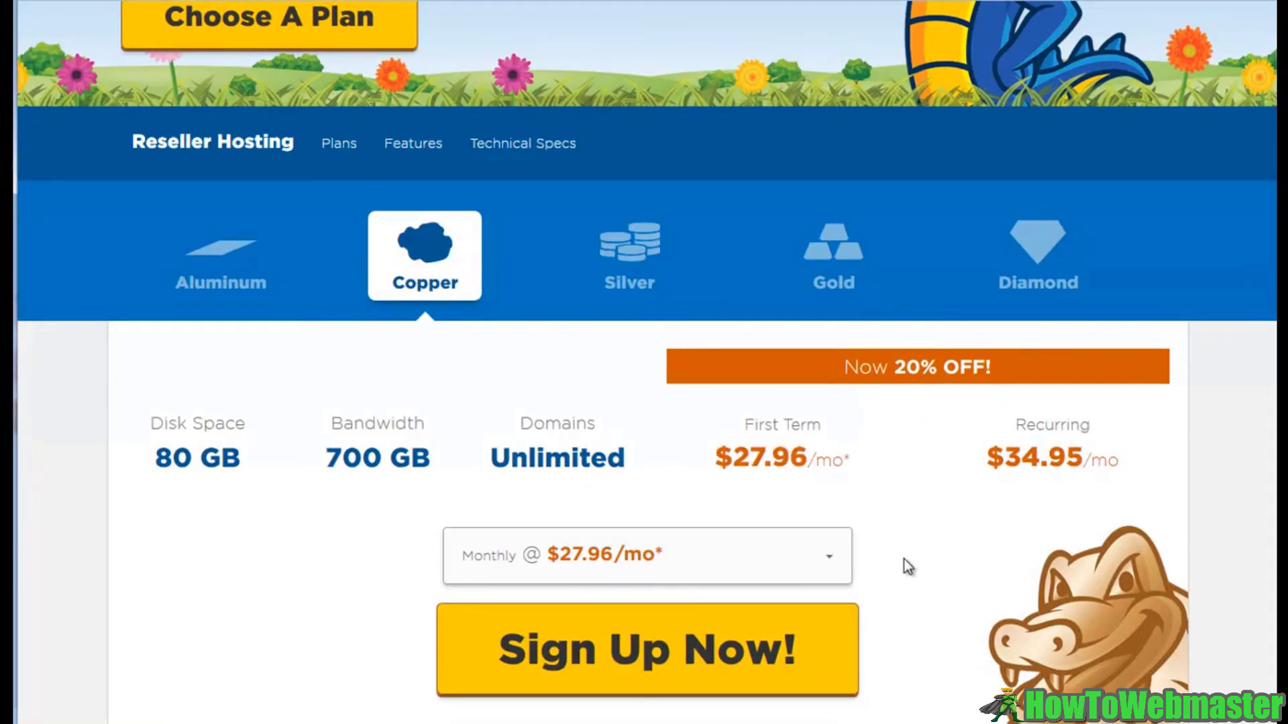
drag(327, 457, 404, 459)
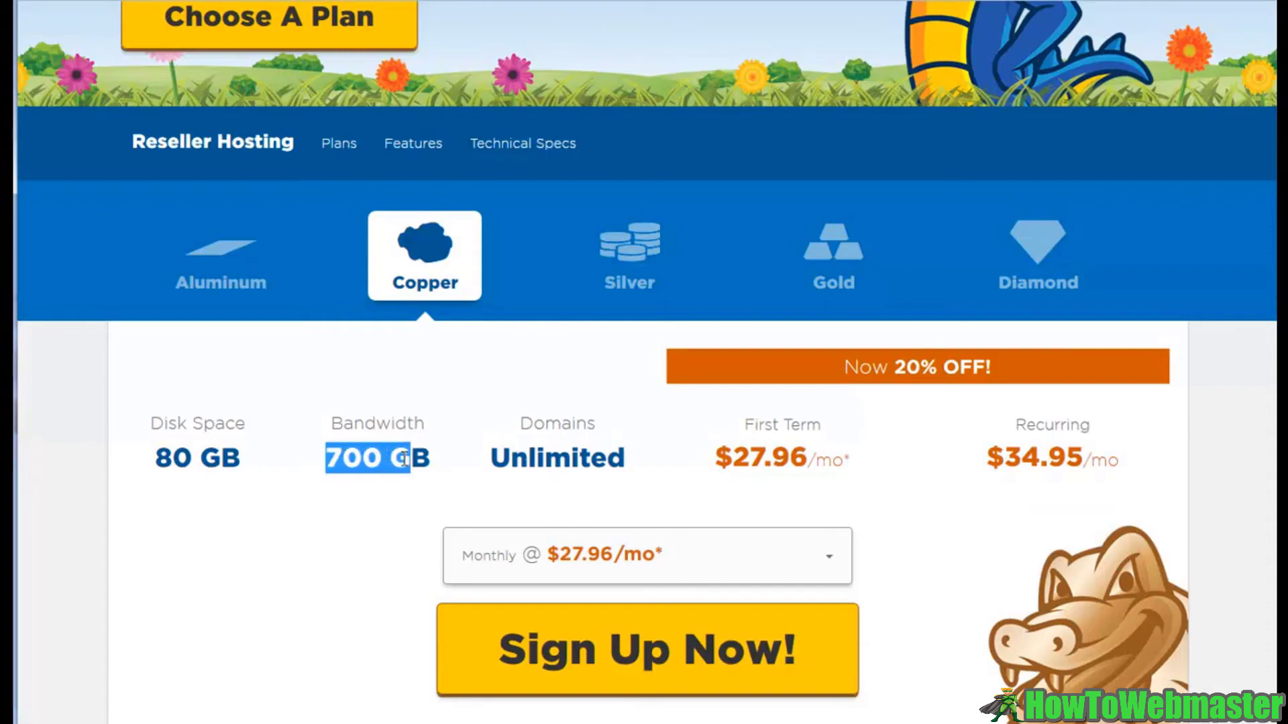
scroll(452, 462, up, 5)
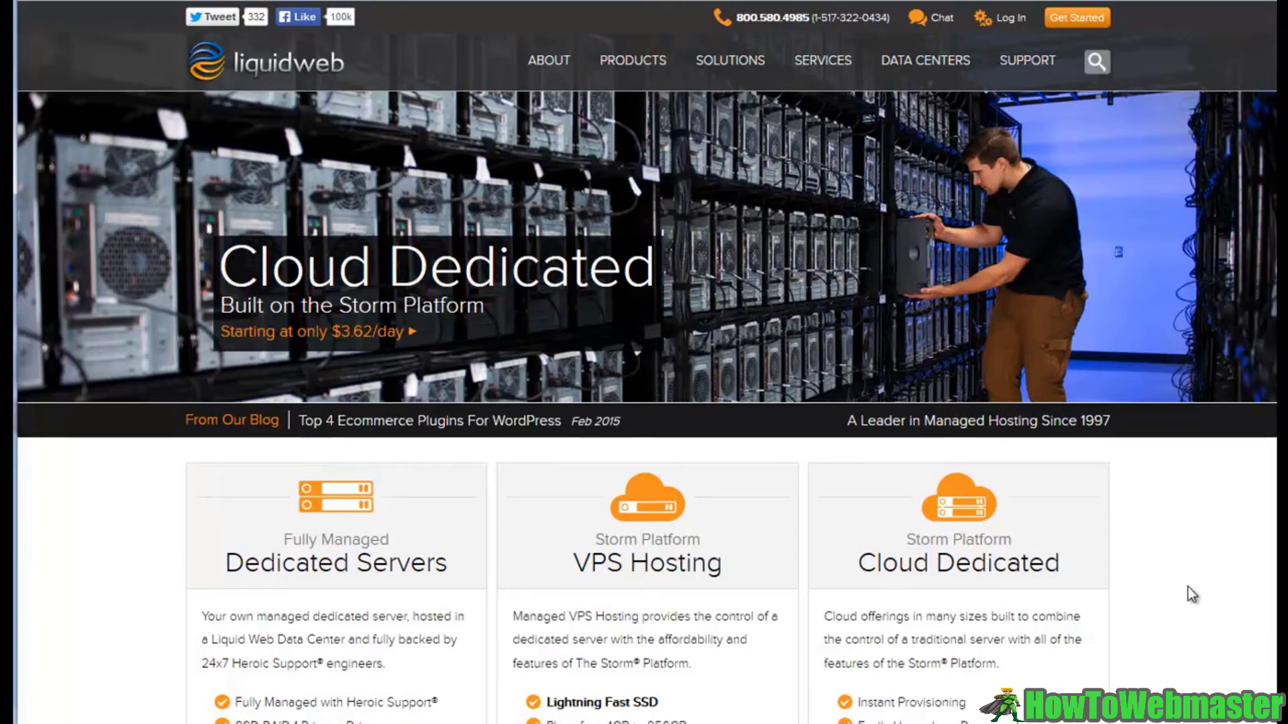
Scroll the Liquid Web homepage comparing Dedicated $179/mo, VPS $1.64/day and Cloud $3.62/day
scroll(1188, 586, down, 3)
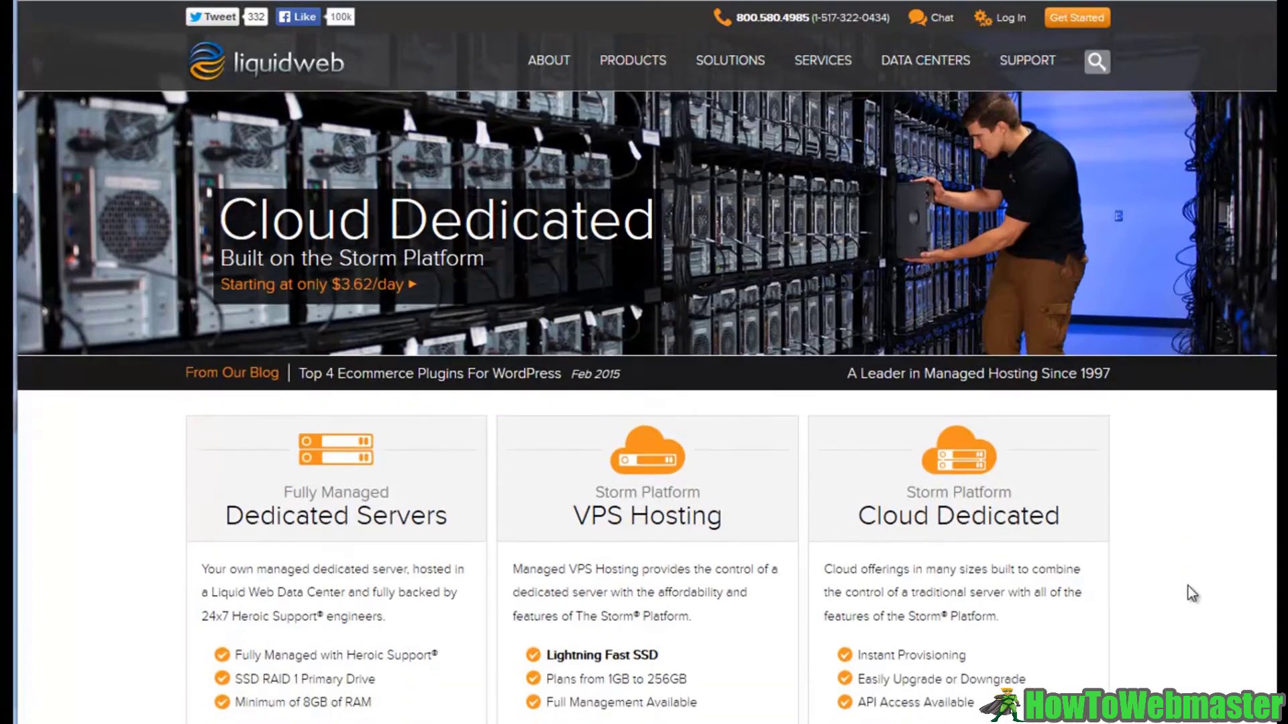
scroll(1188, 586, down, 1)
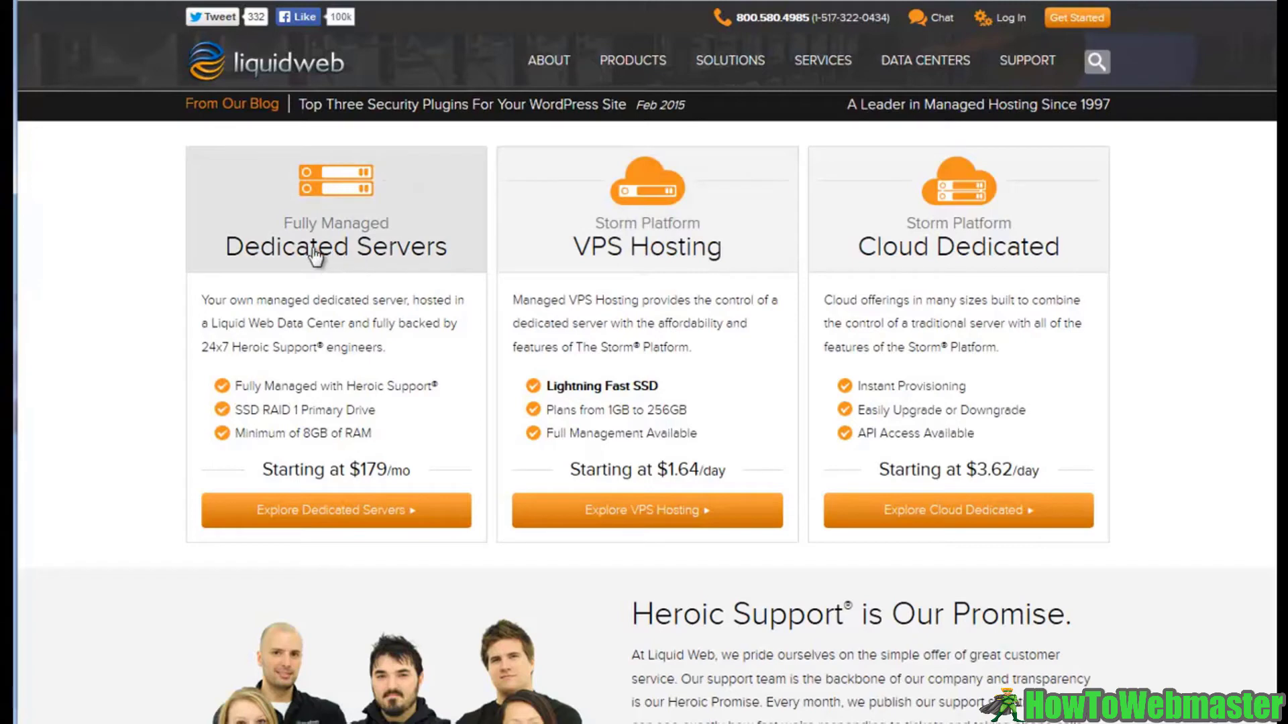
scroll(315, 255, down, 2)
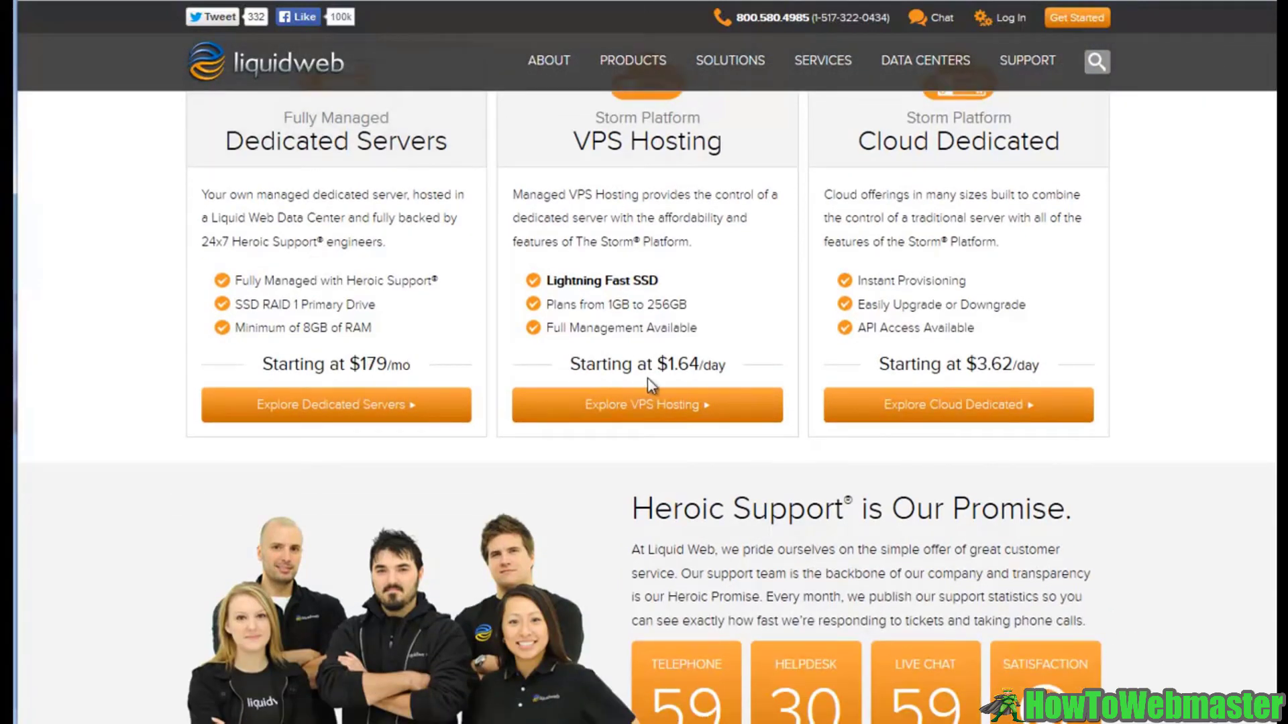
scroll(1230, 498, down, 8)
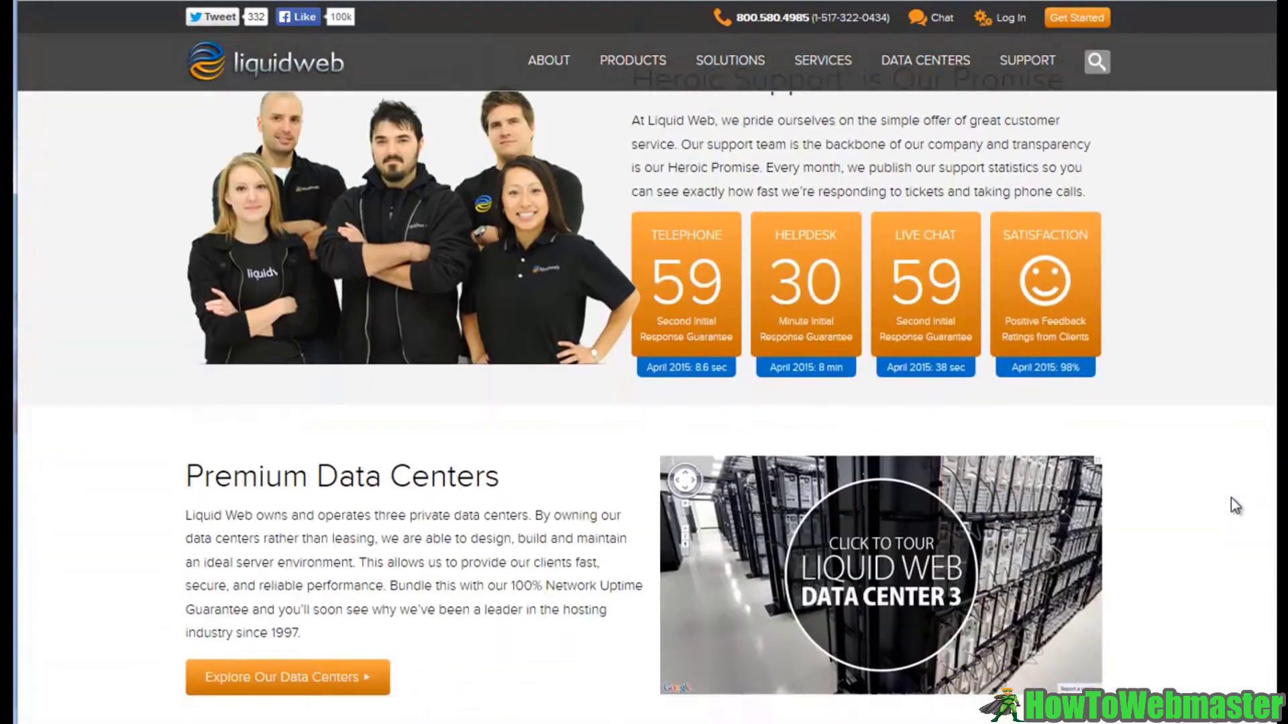
scroll(1231, 497, down, 5)
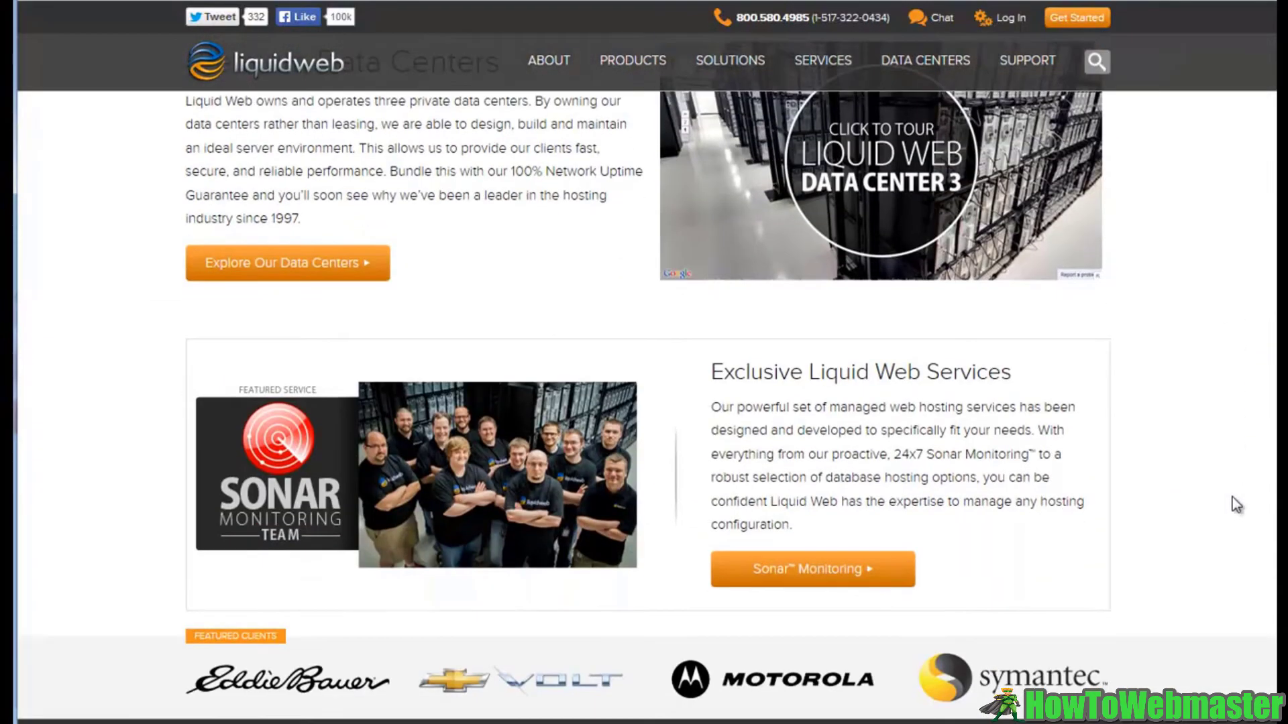
scroll(1232, 497, up, 14)
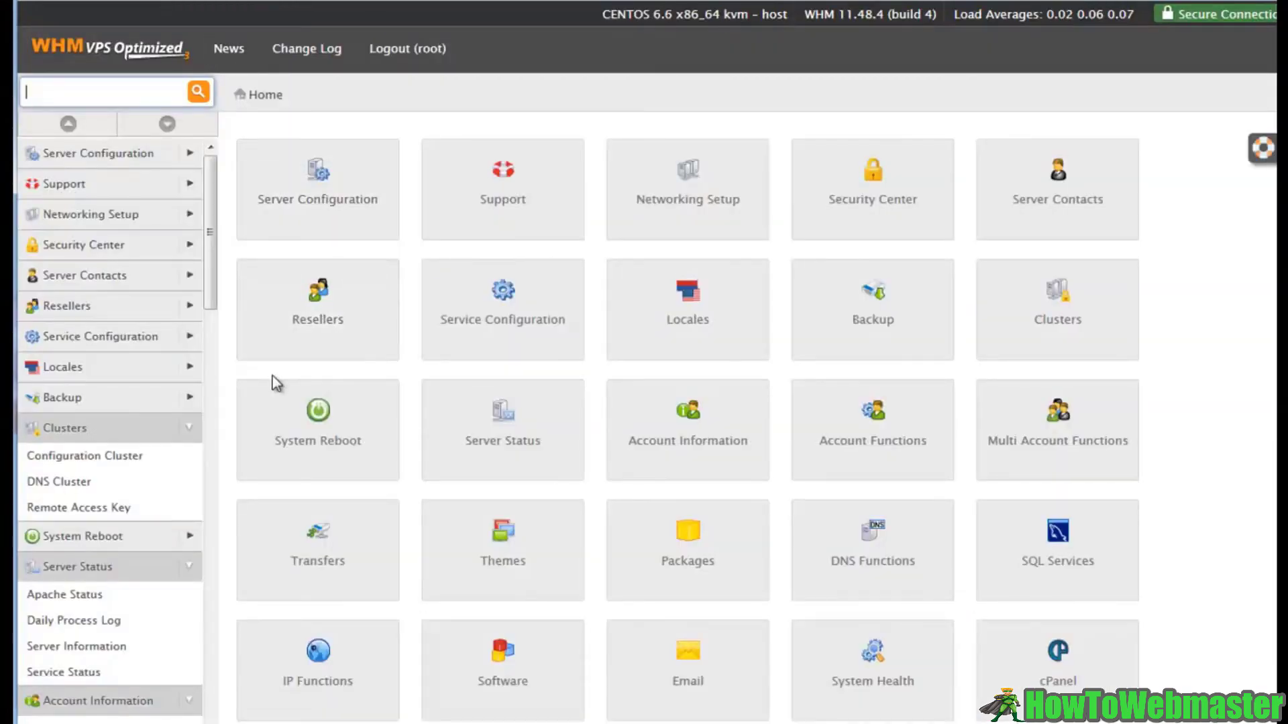
Scroll the WHM sidebar to Account Functions and choose Create a New Account
scroll(272, 377, down, 1)
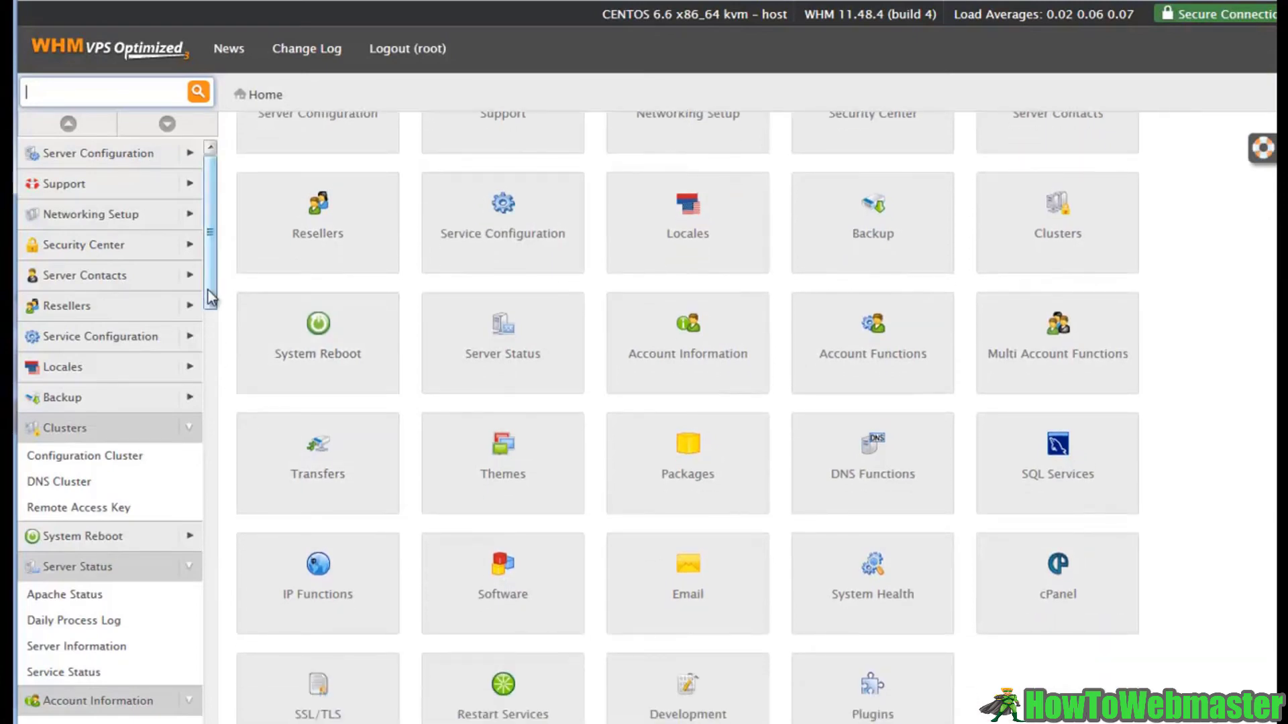
drag(212, 276, 219, 471)
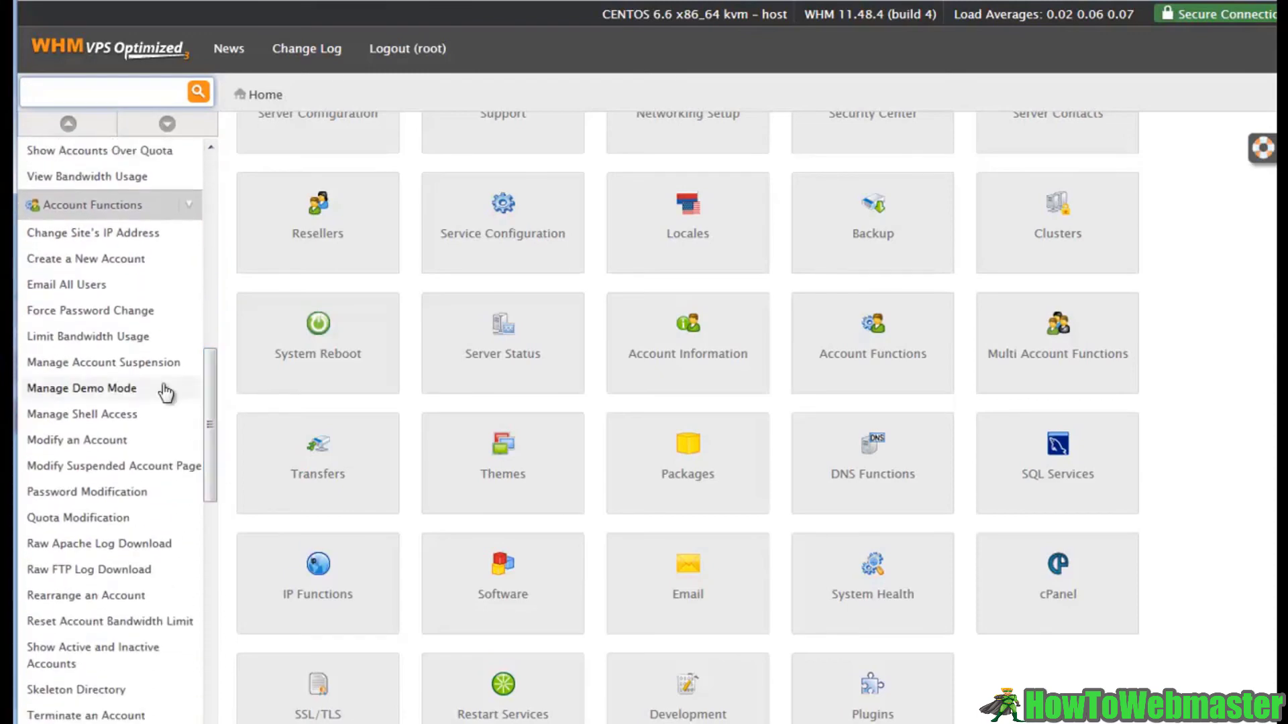
click(110, 266)
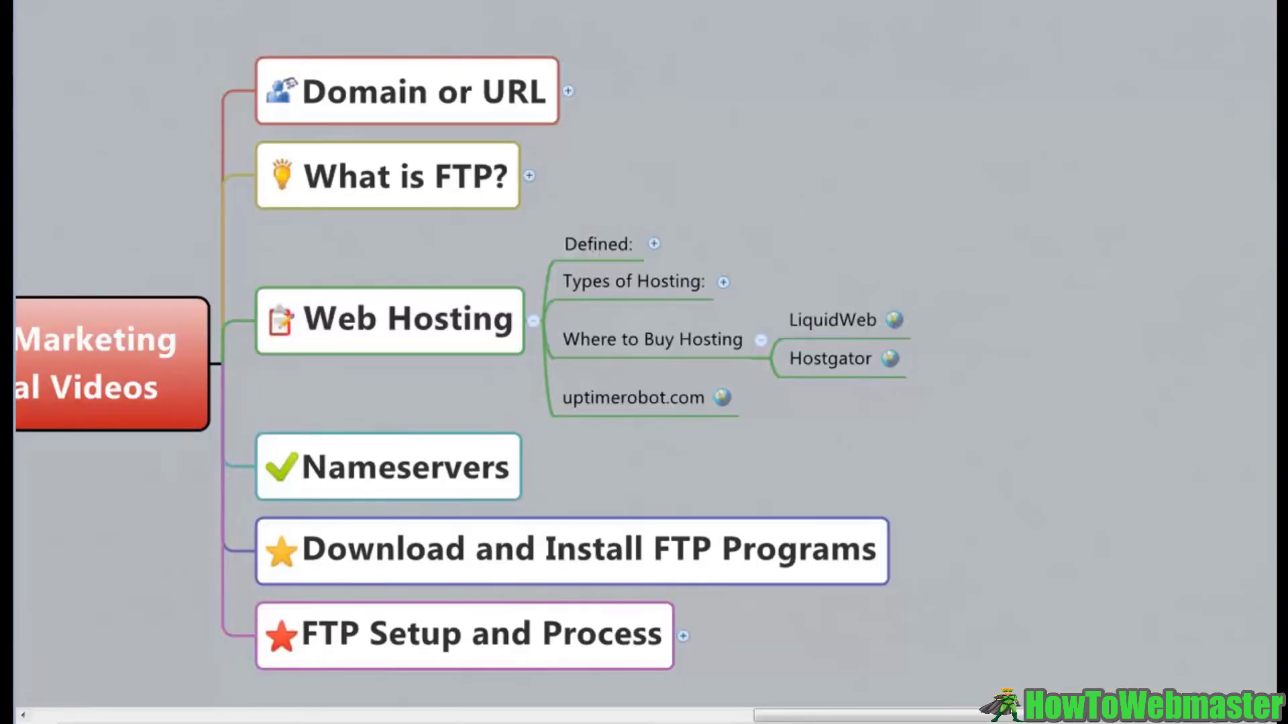
drag(805, 716, 566, 718)
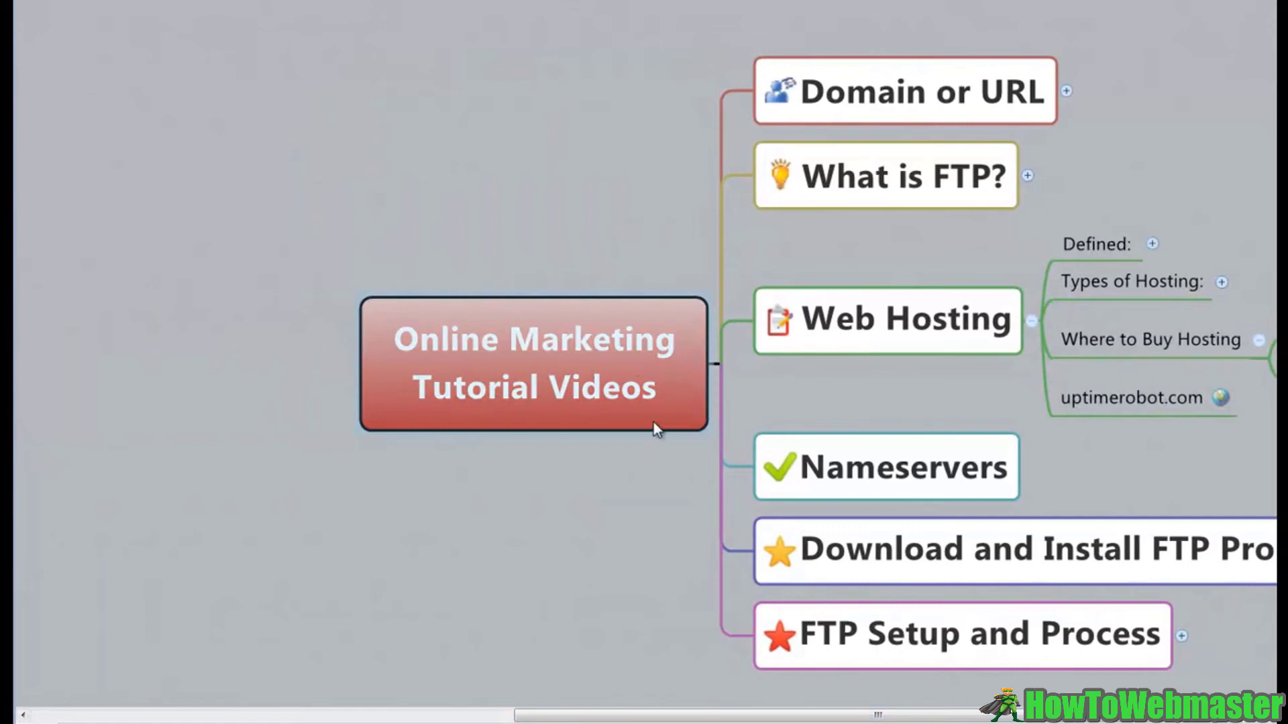
drag(767, 719, 1012, 719)
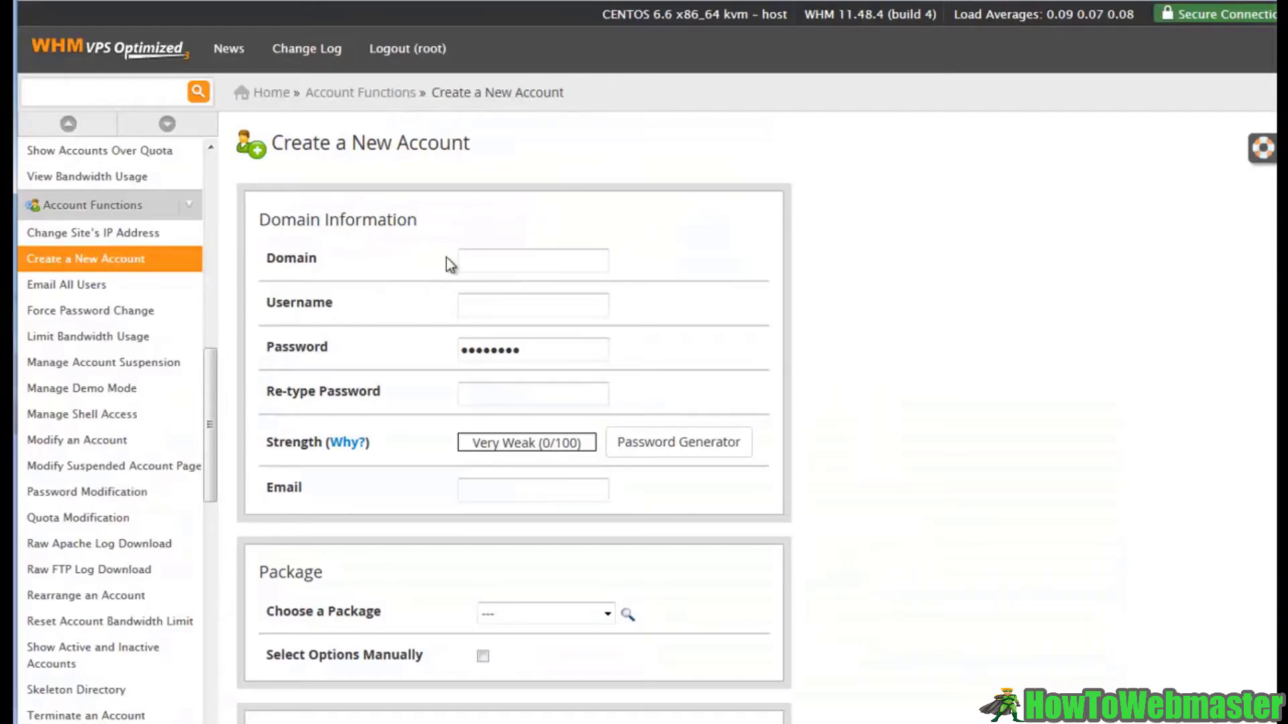
Enter onlinemarketingtutorialvideos.com as the new account's domain
click(488, 264)
key(Tab)
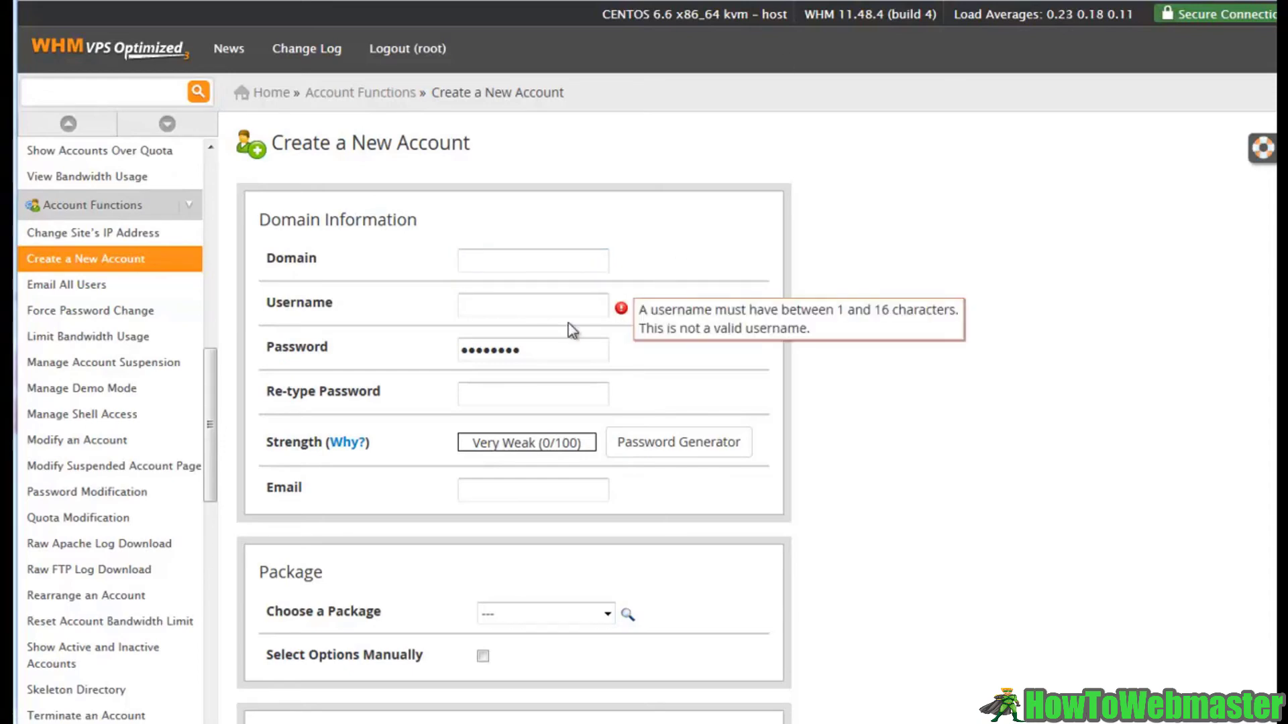
click(478, 261)
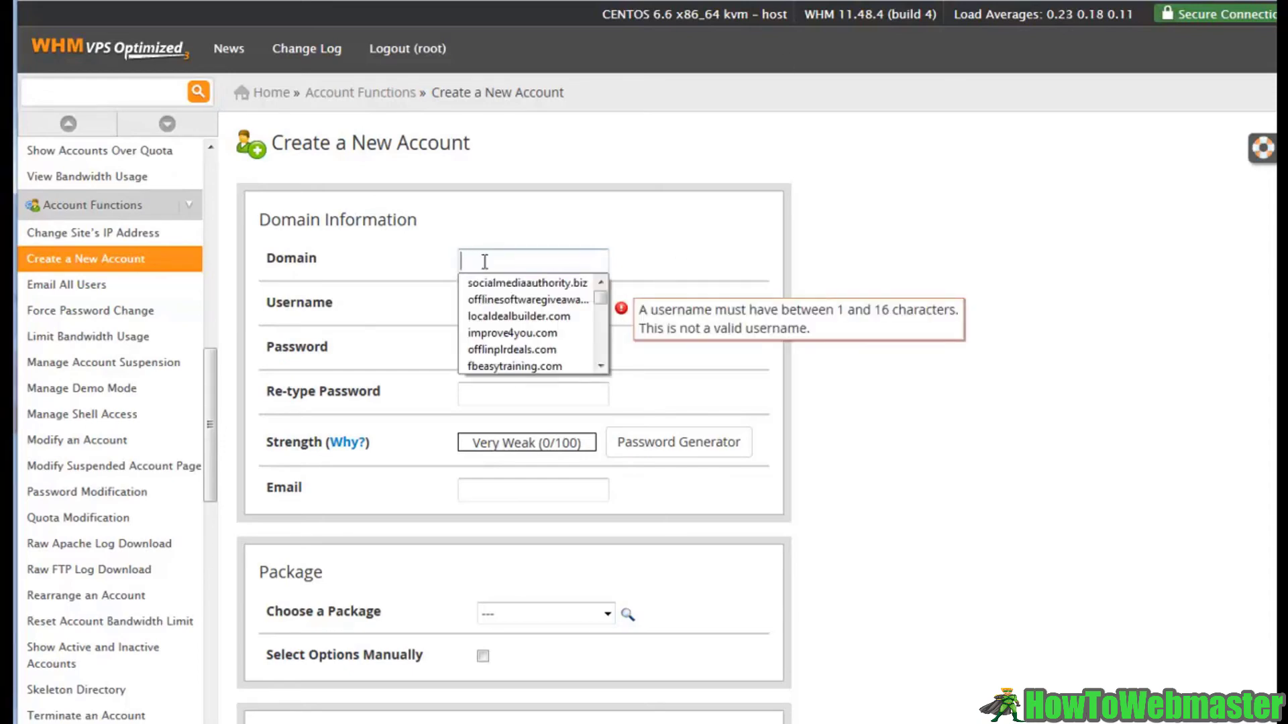
key(ctrl+v)
drag(603, 261, 427, 260)
click(574, 260)
key(shift+Right)
key(shift+Right)
key(shift+Right)
key(shift+Right)
key(shift+Right)
key(shift+Right)
key(shift+Right)
key(shift+Right)
key(shift+Right)
key(shift+Right)
key(shift+Right)
key(shift+Right)
key(shift+Right)
key(shift+Right)
key(shift+Right)
click(569, 262)
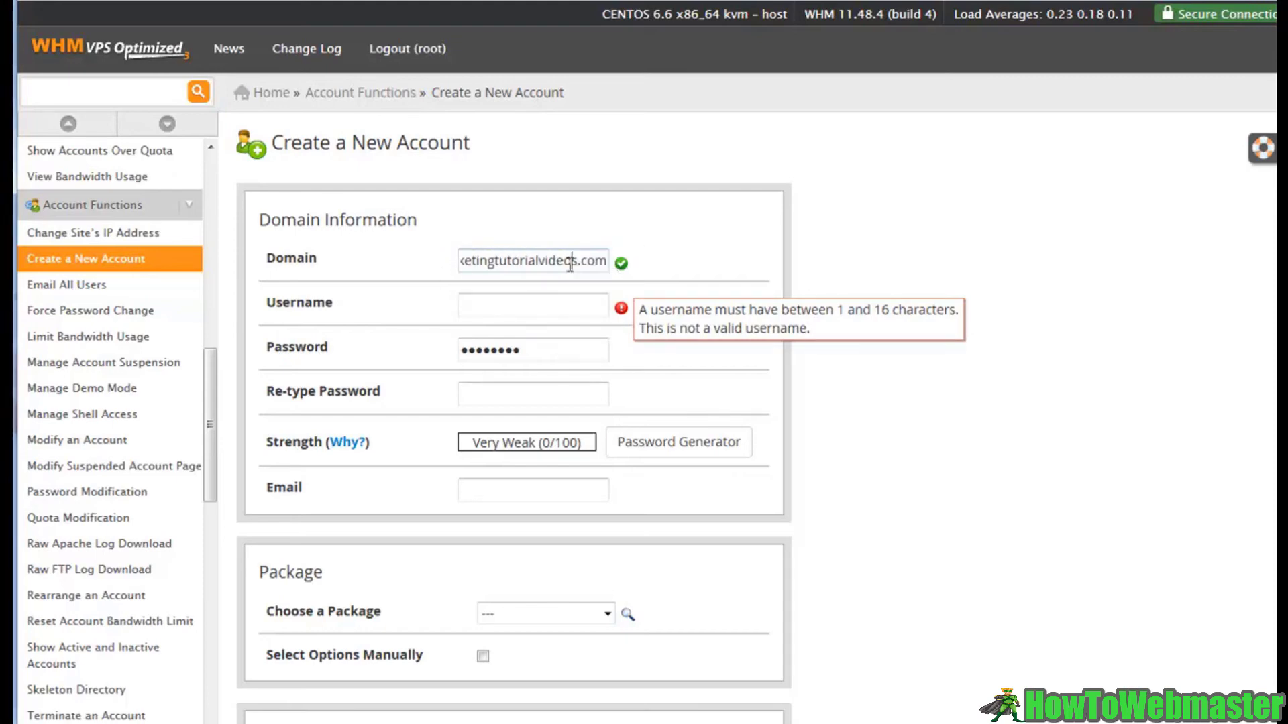
Fill in the username, set and confirm the account password, and enter the contact e-mail
click(533, 306)
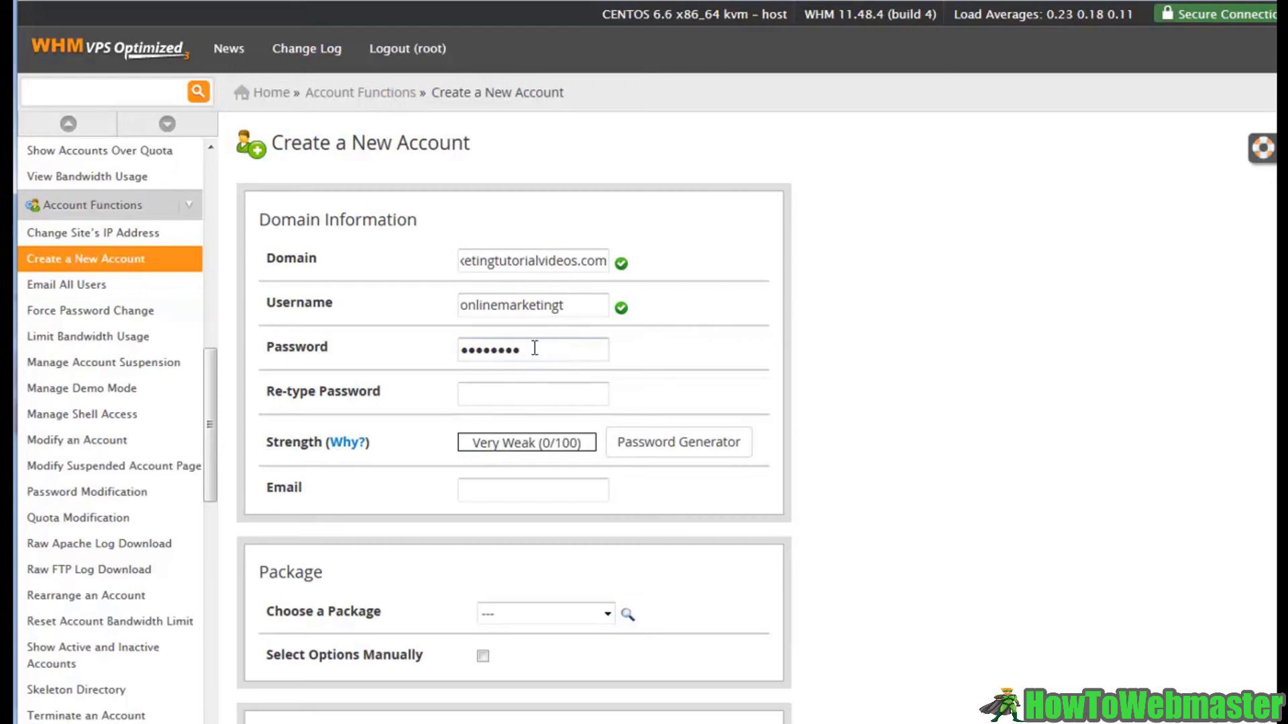
drag(534, 348, 437, 346)
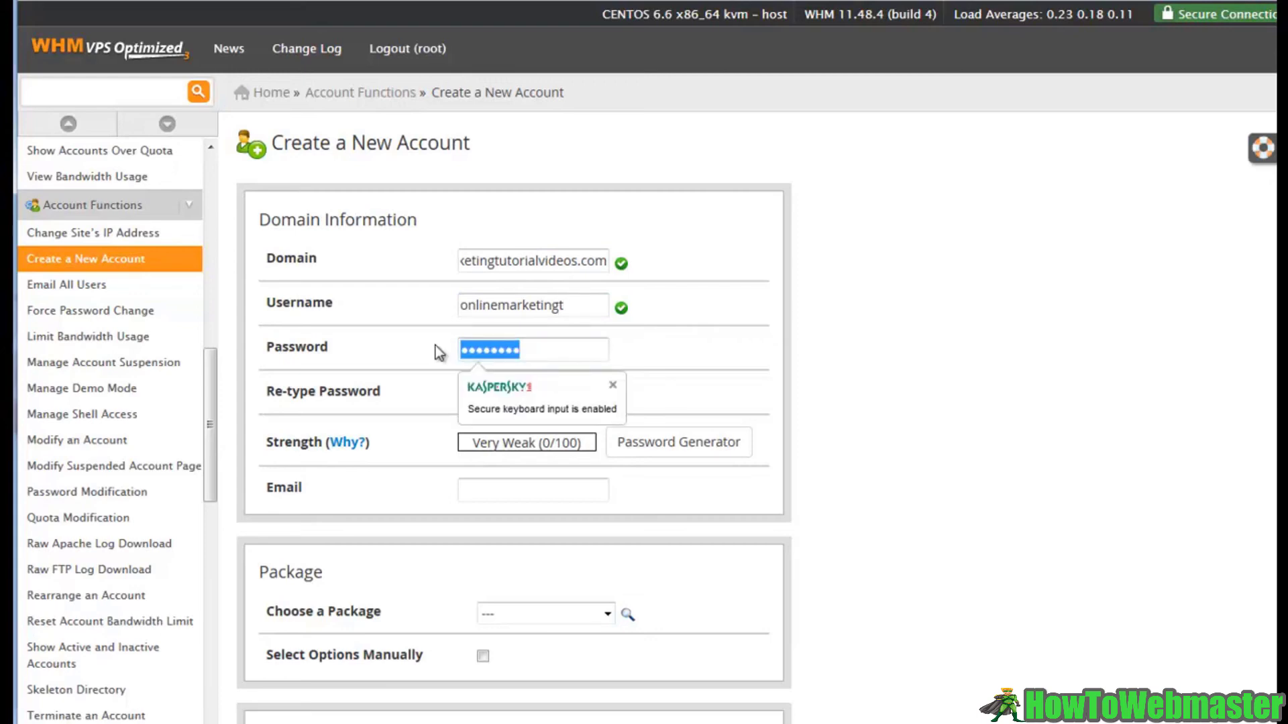
text(••••••••)
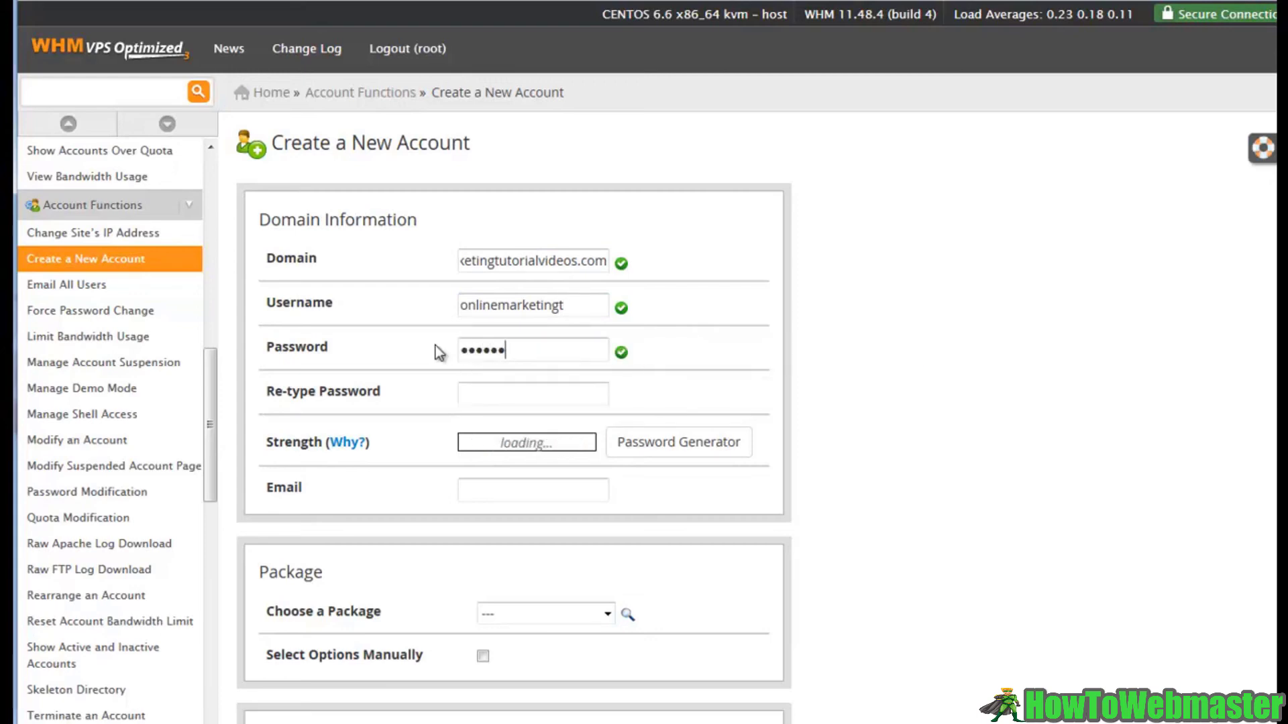
click(518, 403)
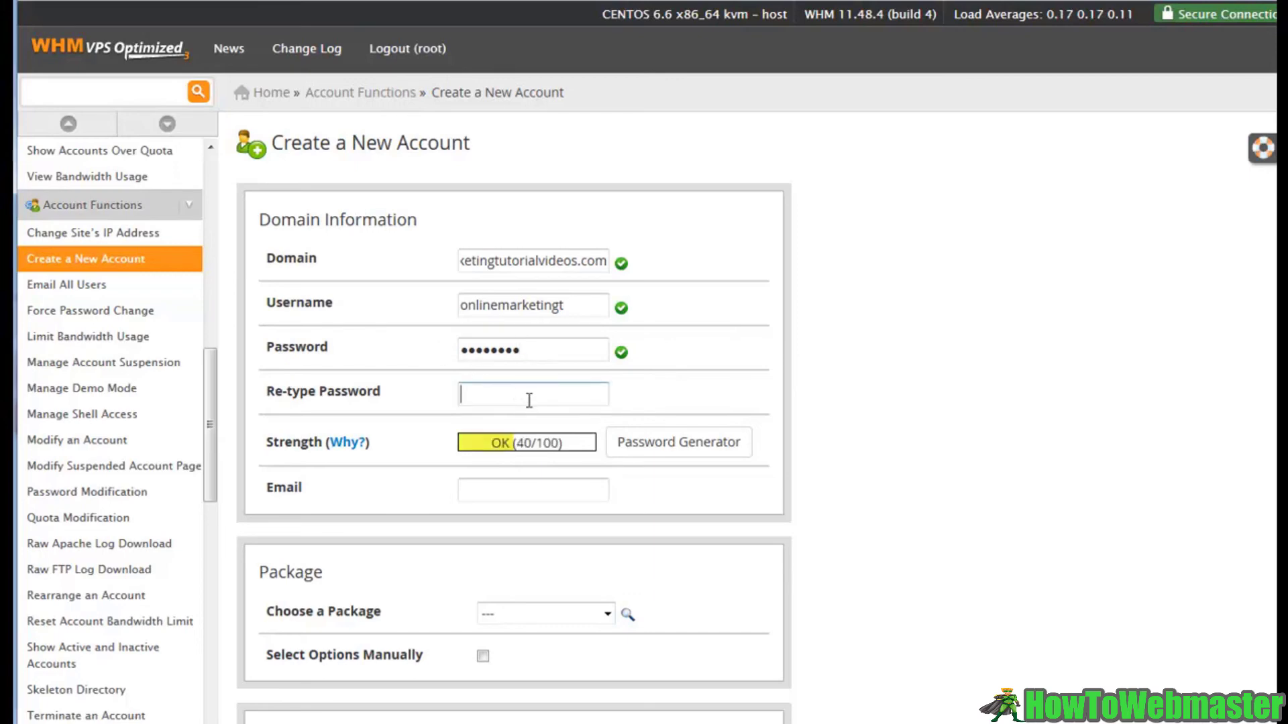
text(••••••••)
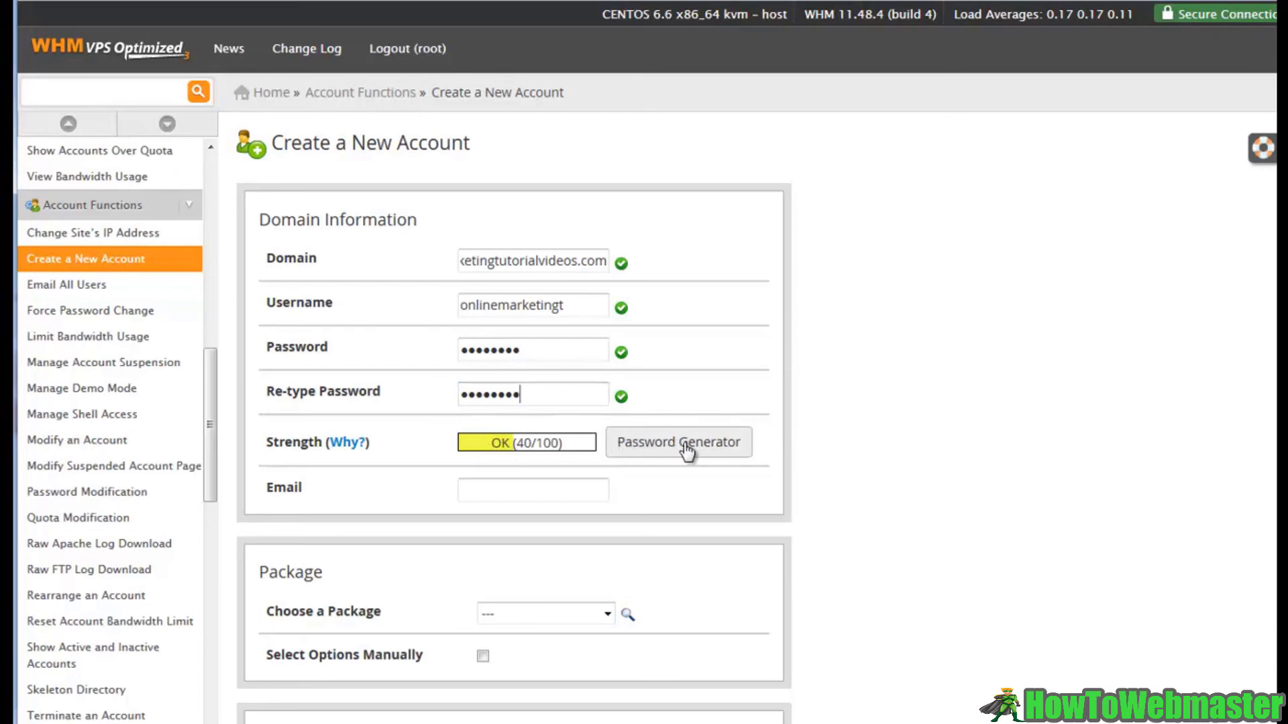
click(504, 491)
click(505, 514)
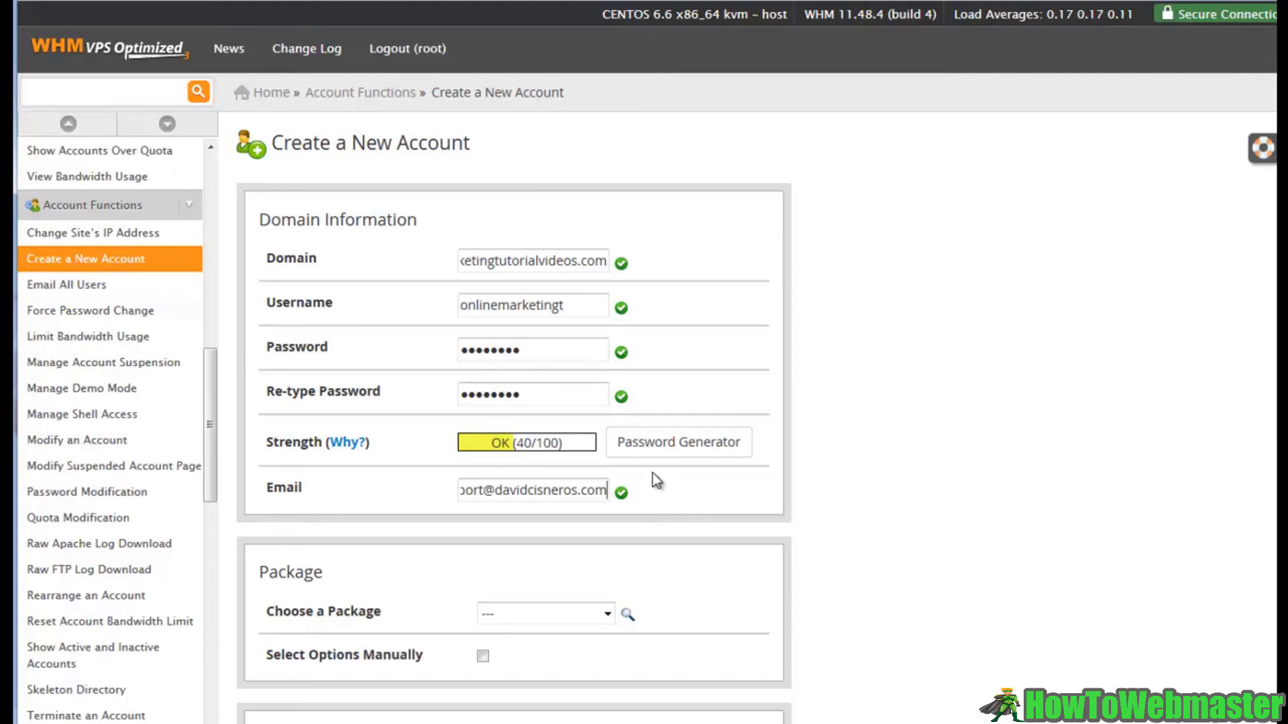
Assign the VRE Unlimited package to the new account
scroll(698, 454, down, 2)
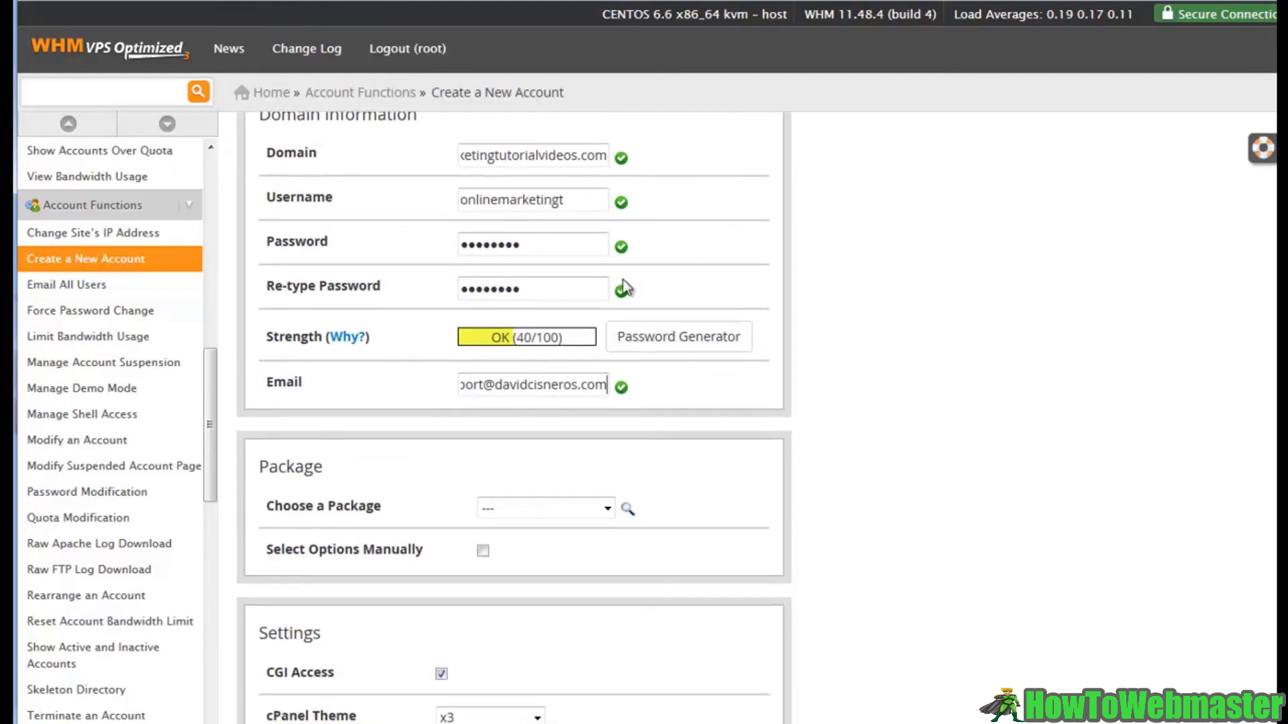
scroll(720, 445, down, 2)
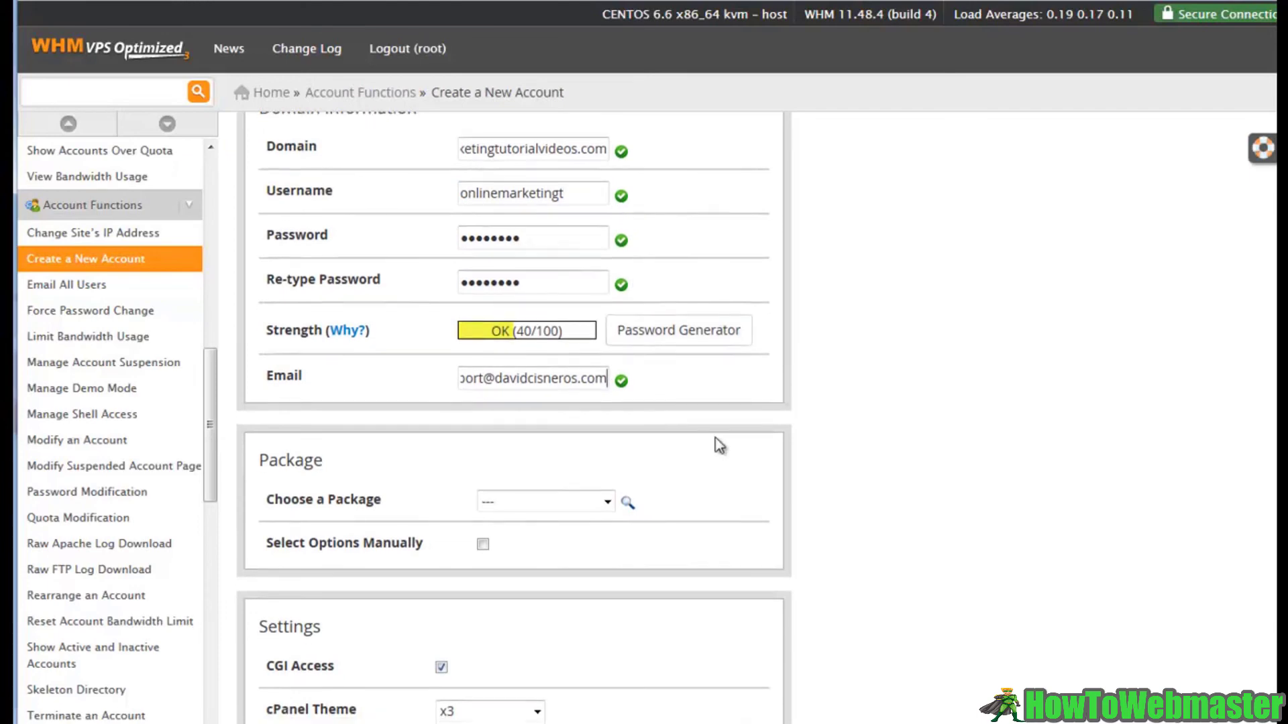
click(550, 404)
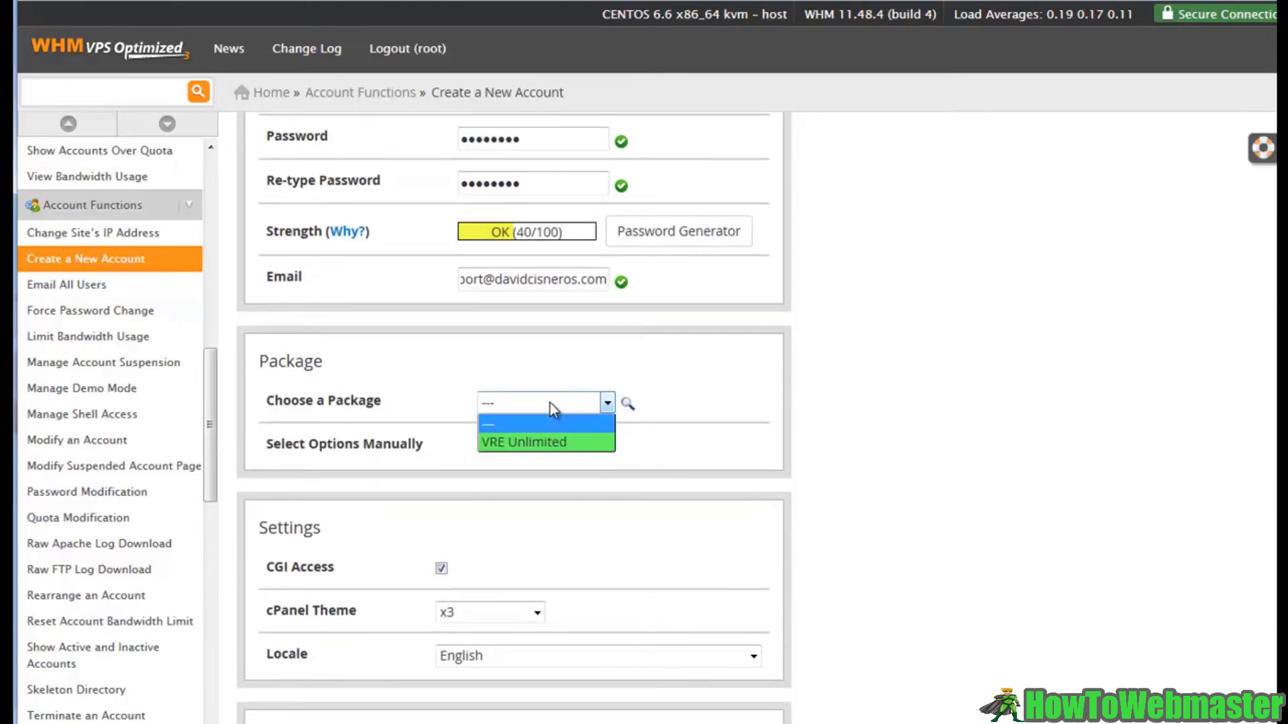
click(537, 441)
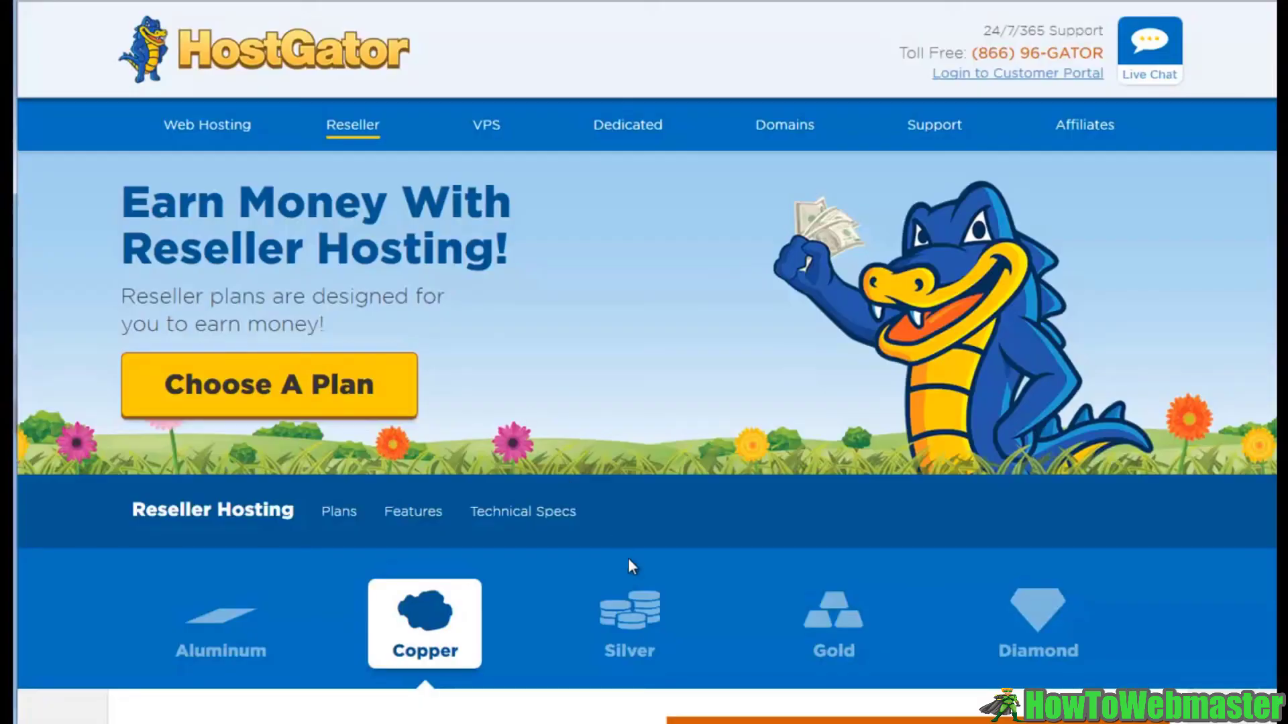
View the Aluminum, Copper, Silver and Gold reseller plan tabs in turn to compare their figures
scroll(629, 565, down, 5)
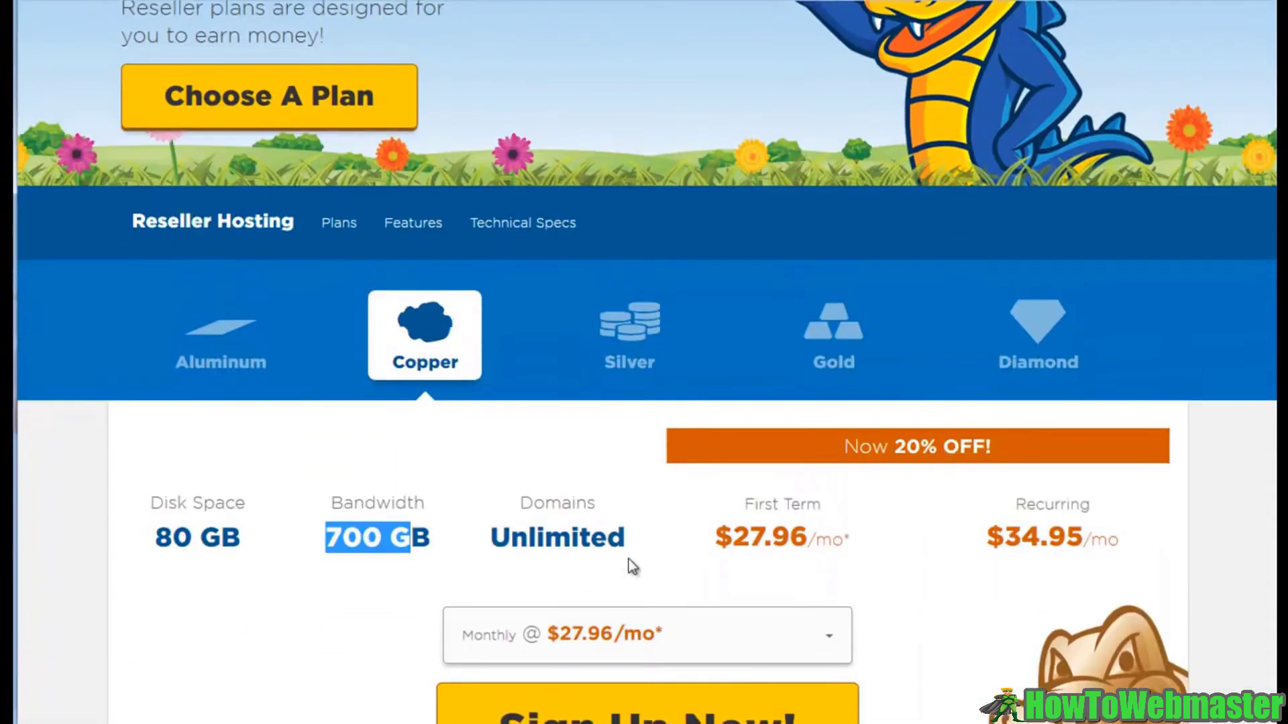
click(238, 333)
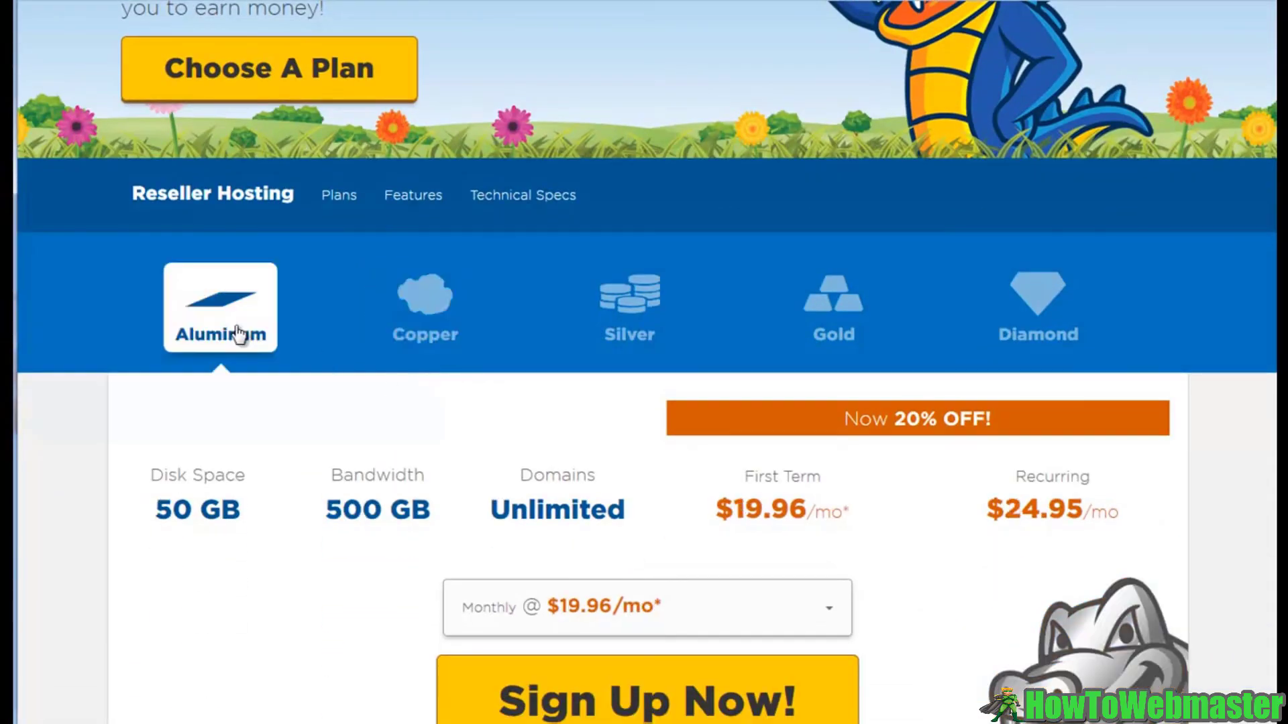
click(425, 316)
click(620, 322)
click(817, 326)
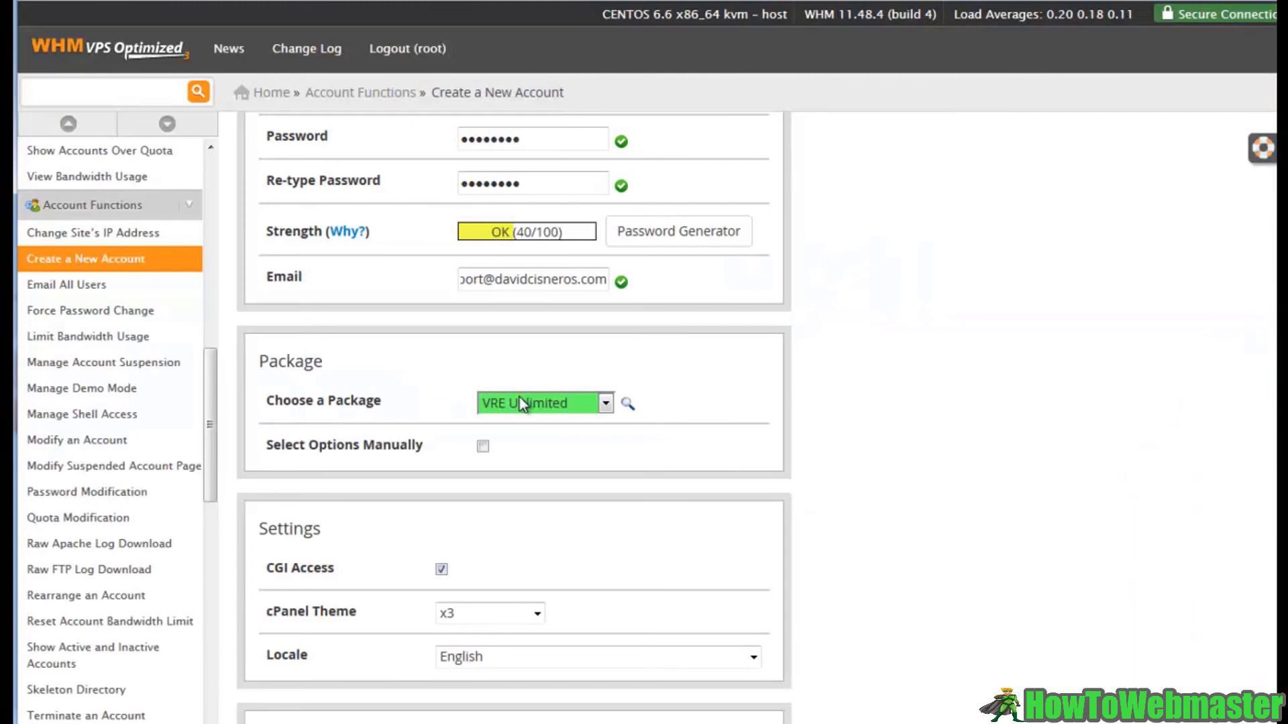
Copy the nameservers ns1.vrewebhost.com and ns2.vrewebhost.com from the DNS Settings section
scroll(519, 397, down, 5)
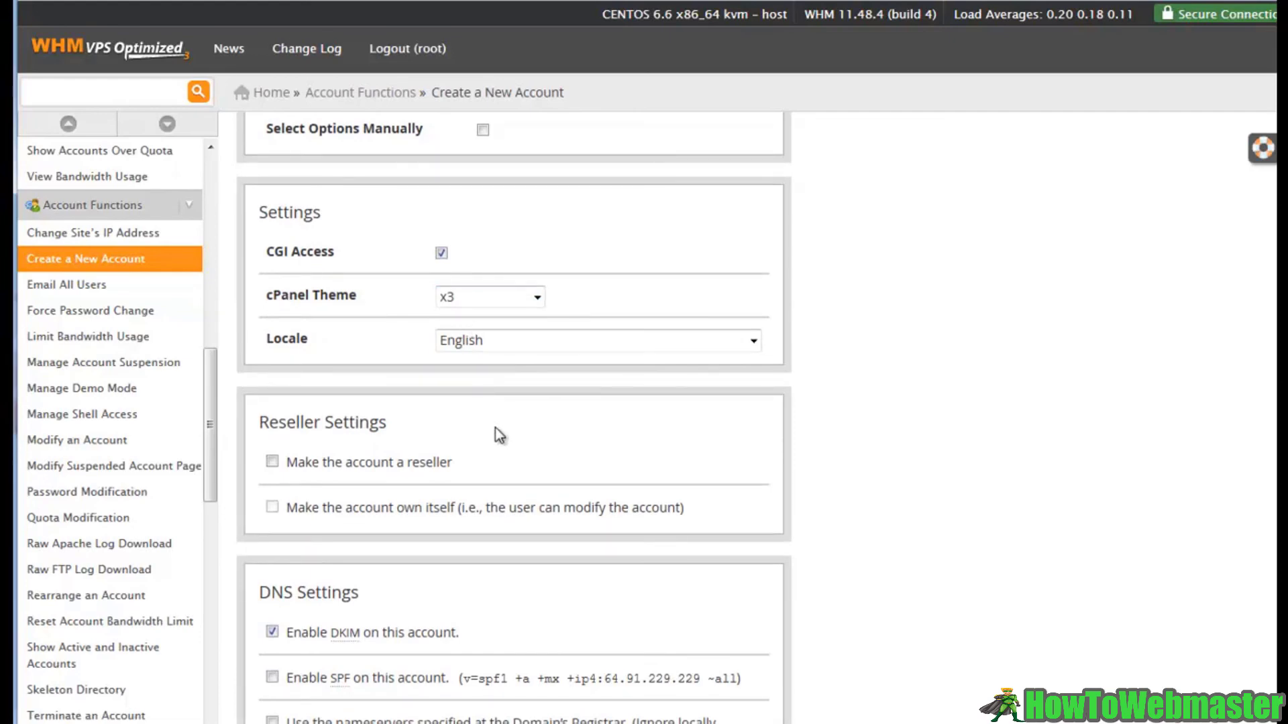
scroll(495, 436, down, 3)
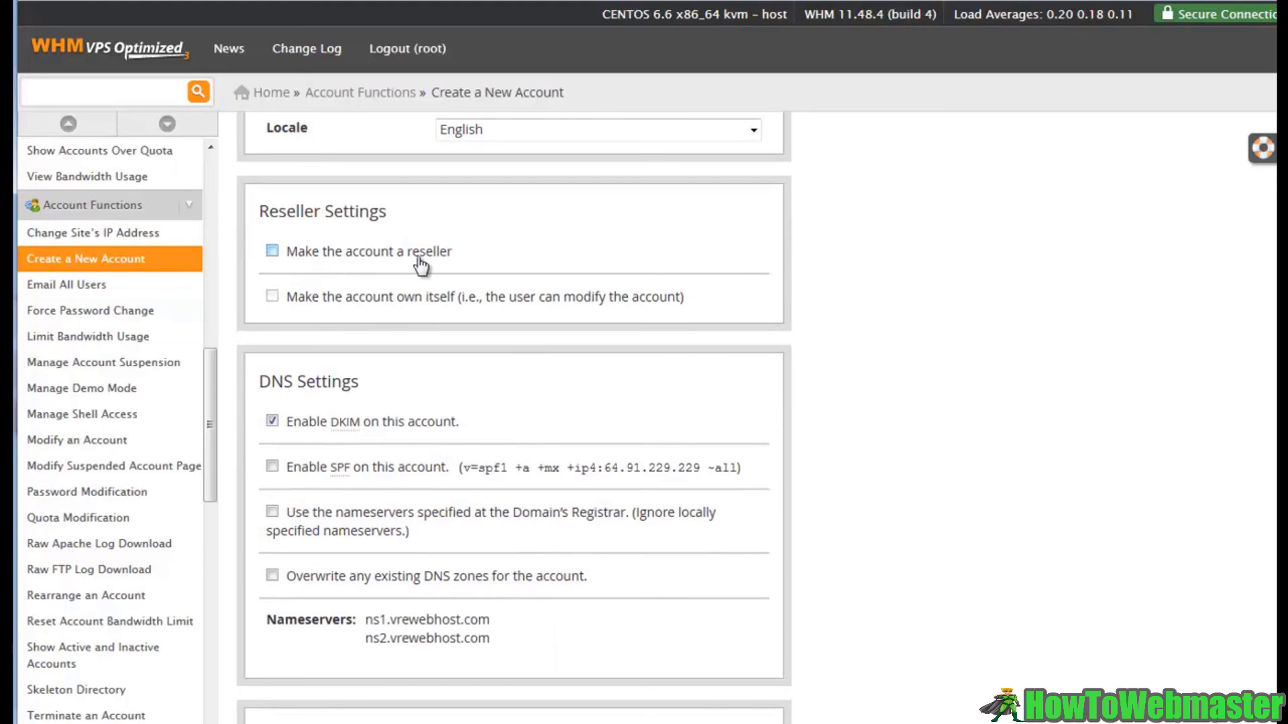
scroll(489, 377, down, 5)
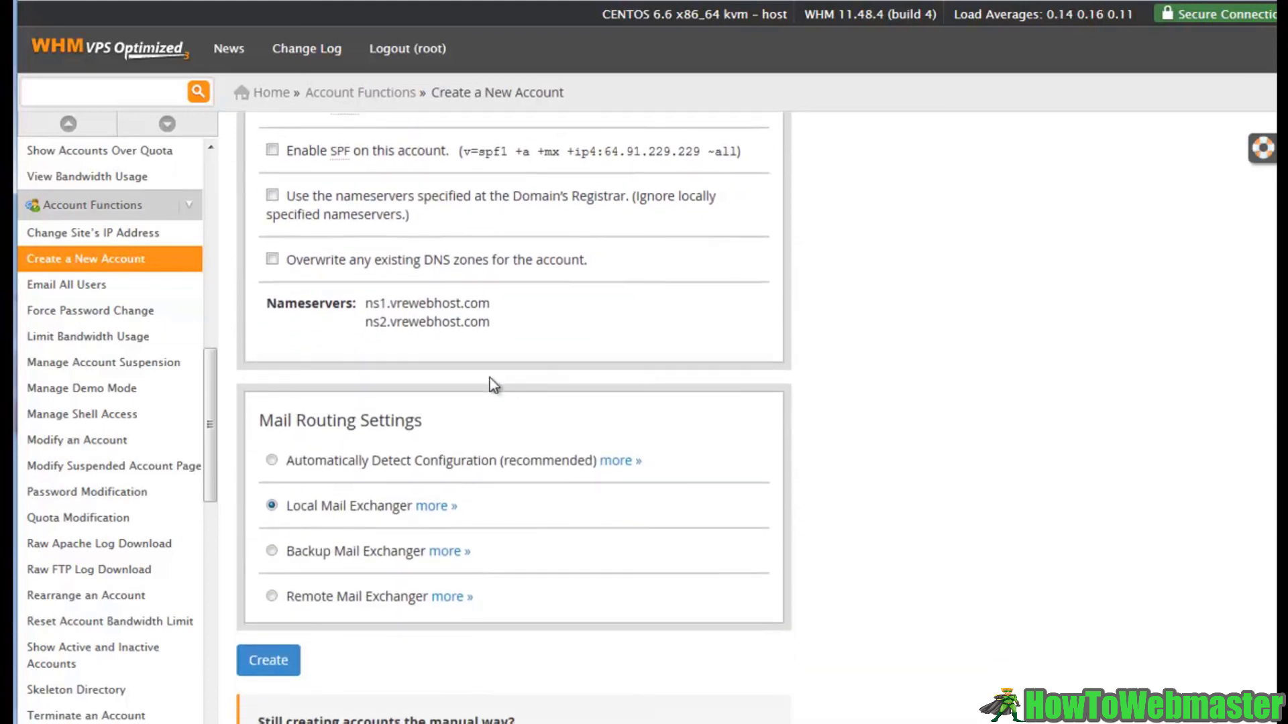
drag(266, 304, 496, 330)
right_click(493, 325)
click(513, 332)
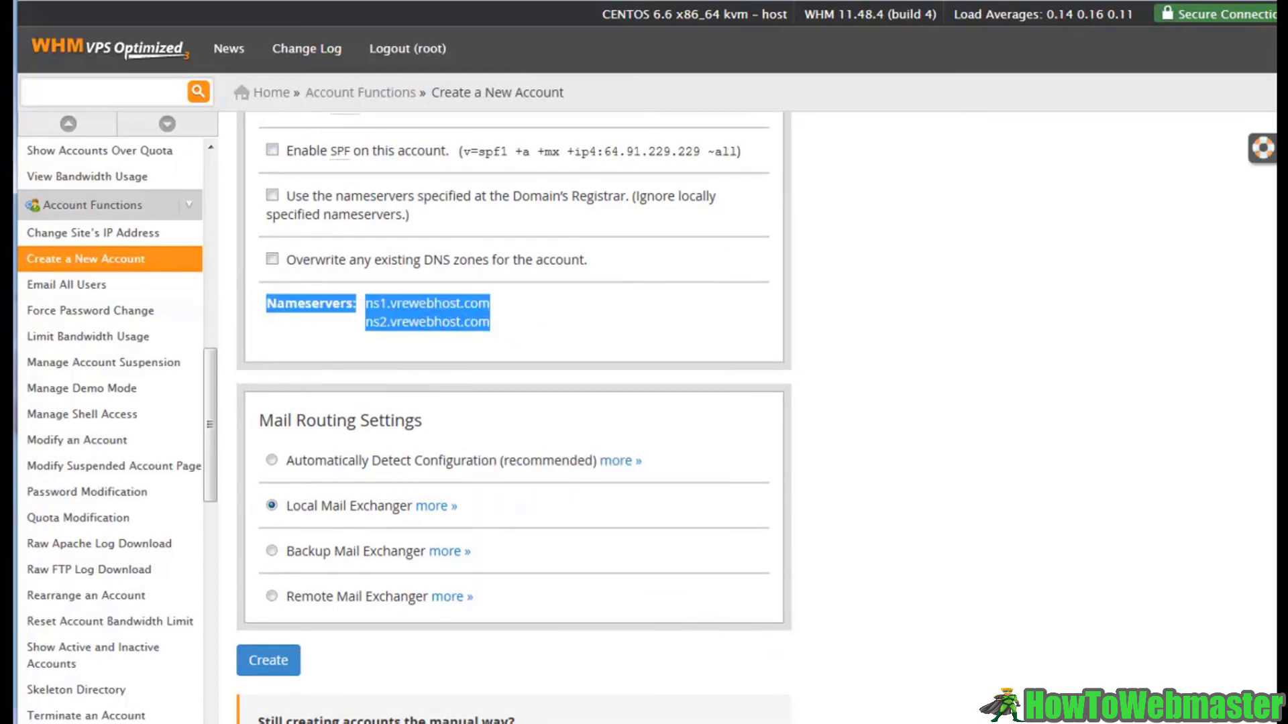
key(super)
click(50, 295)
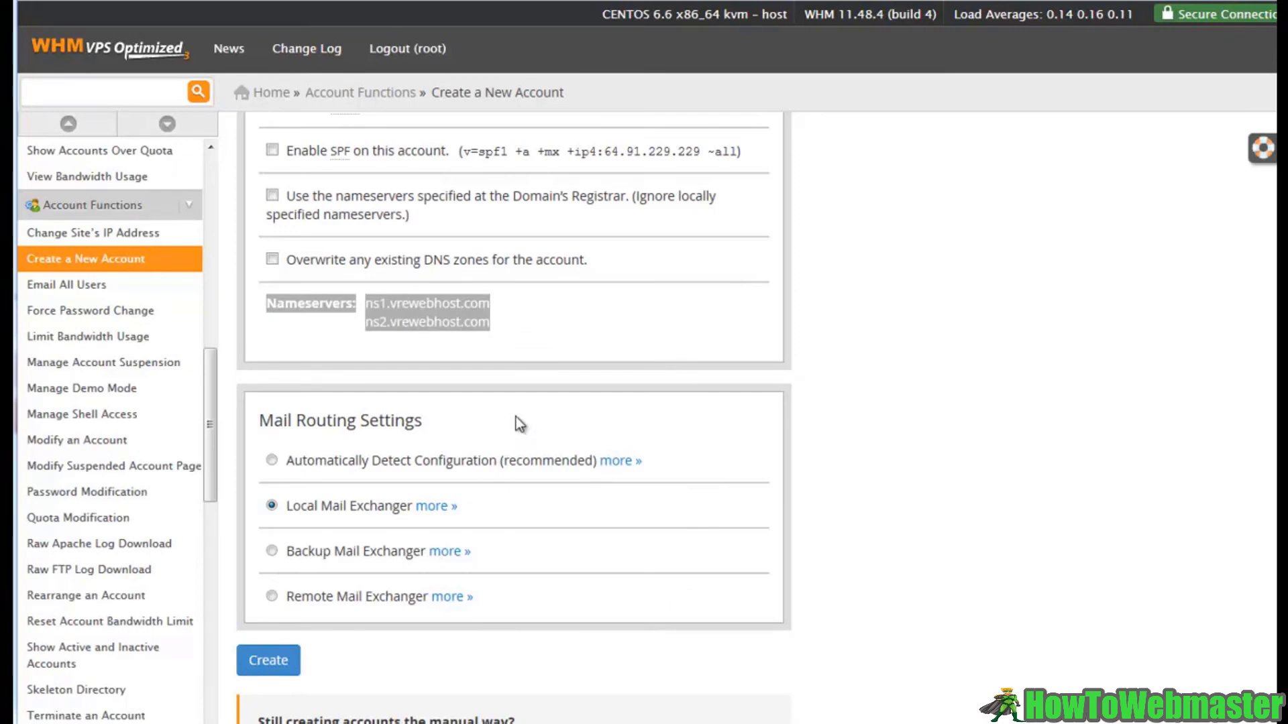
click(569, 328)
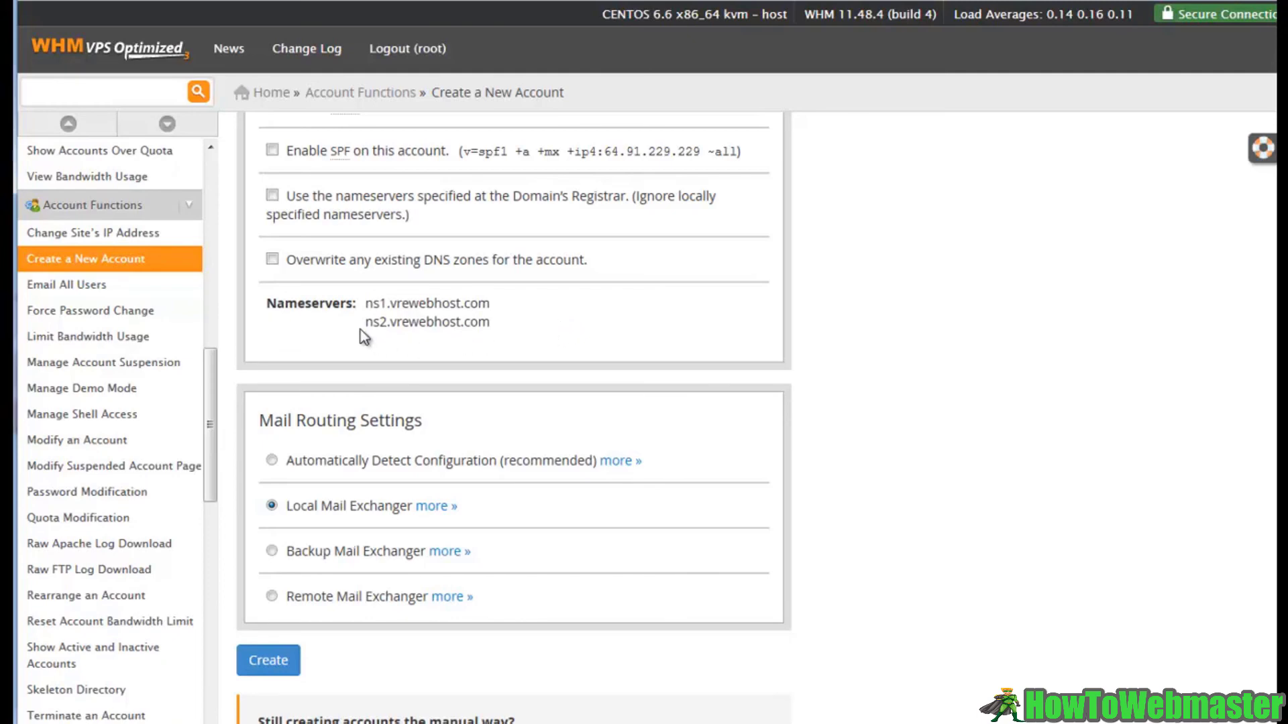
drag(276, 307, 505, 328)
click(514, 334)
scroll(514, 335, down, 1)
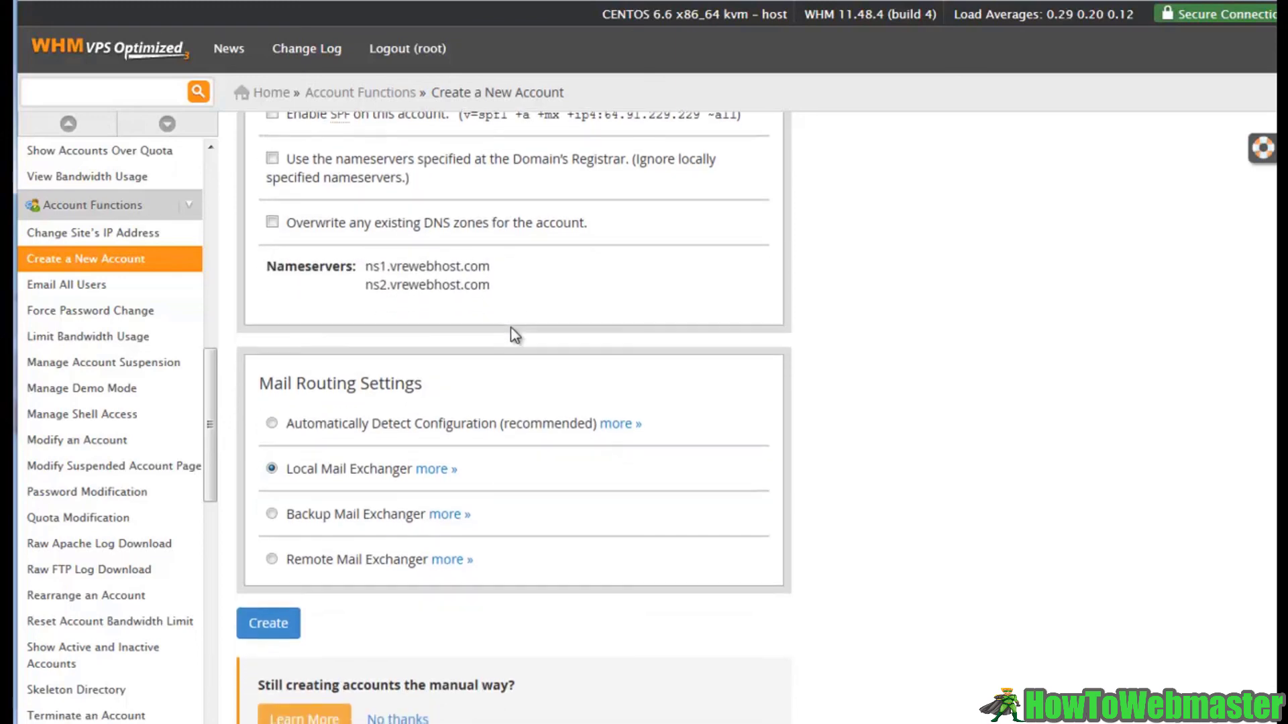
Create the onlinemarketingtutorialvideos.com account and copy the resulting New Account Info summary
click(280, 625)
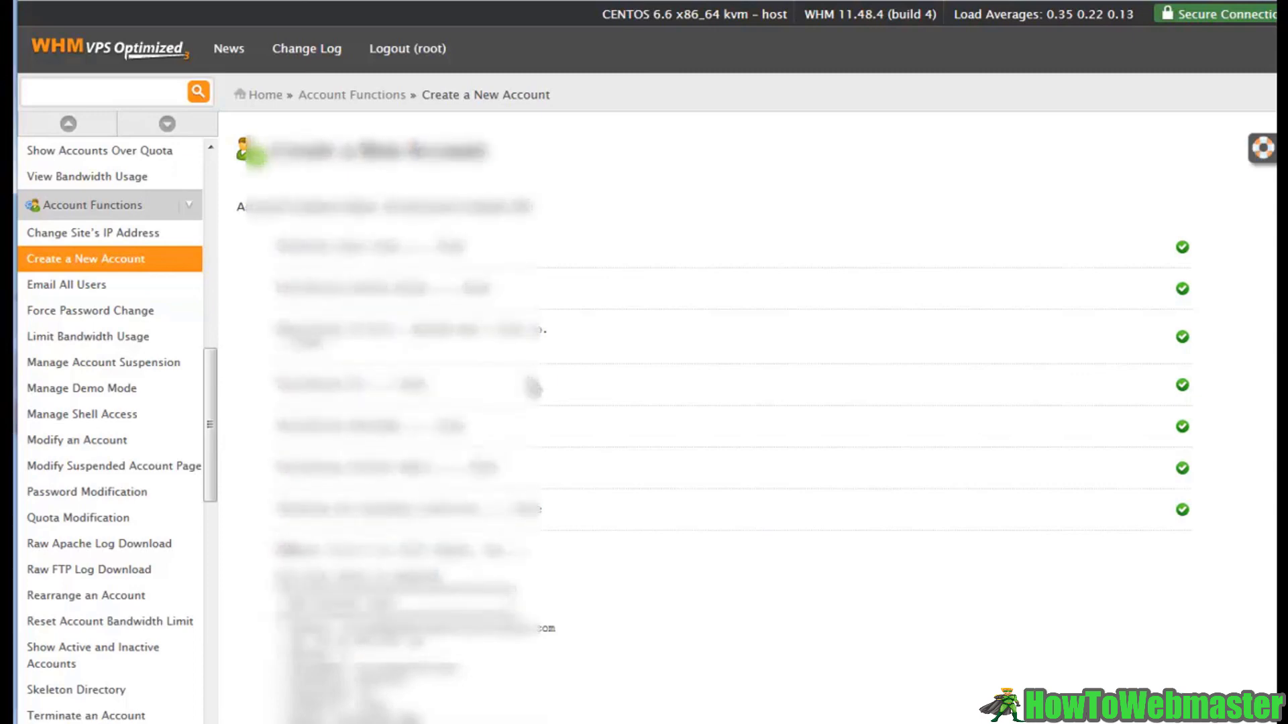
scroll(533, 387, down, 6)
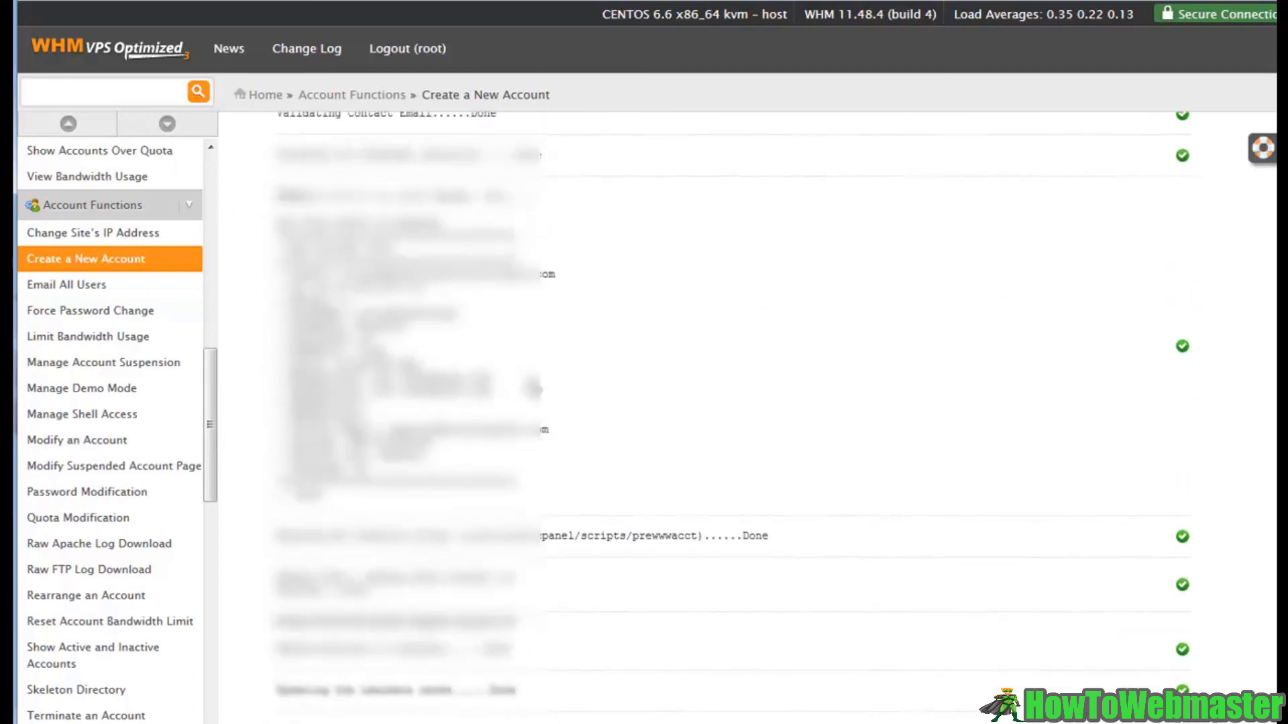
drag(278, 158, 322, 429)
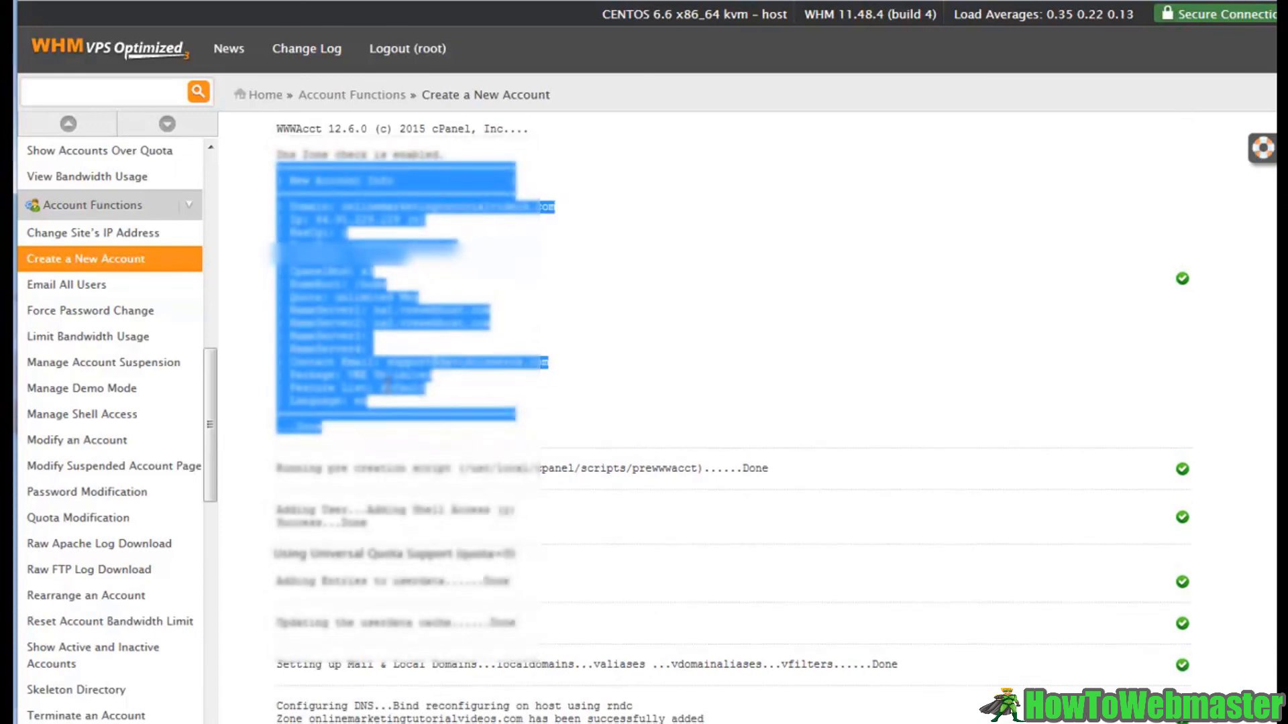
right_click(389, 389)
click(446, 401)
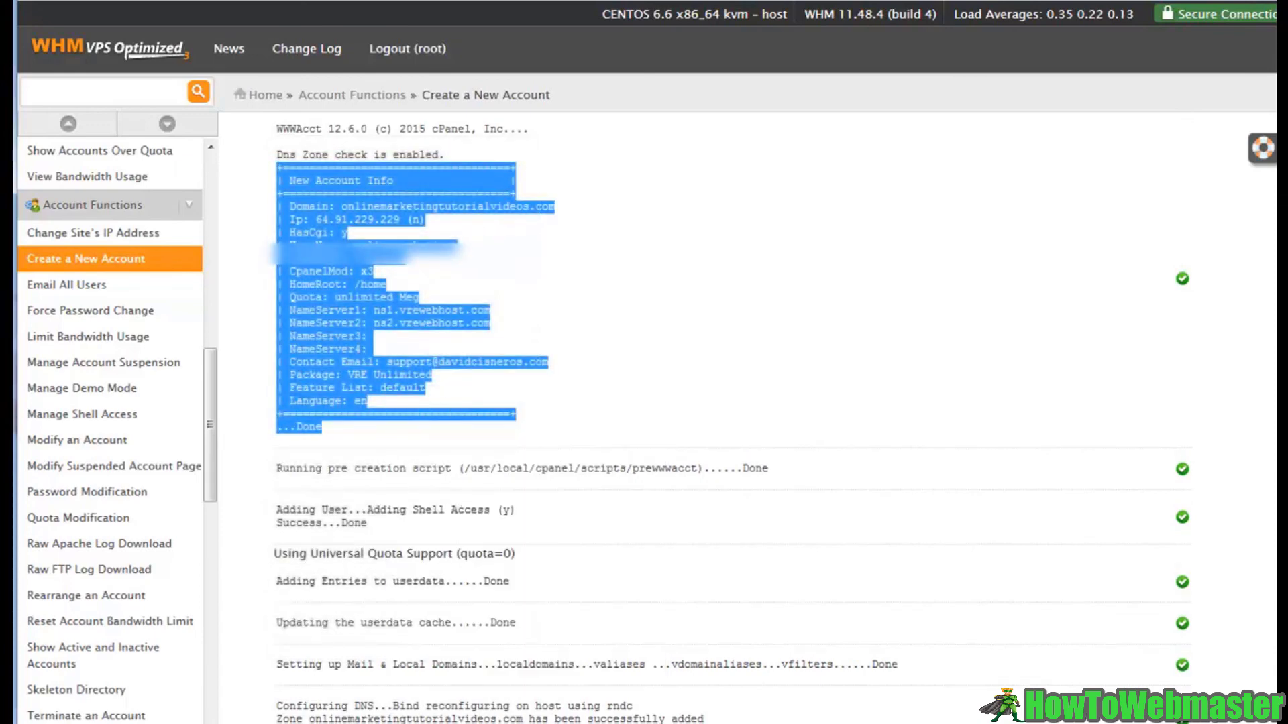
key(alt+Tab)
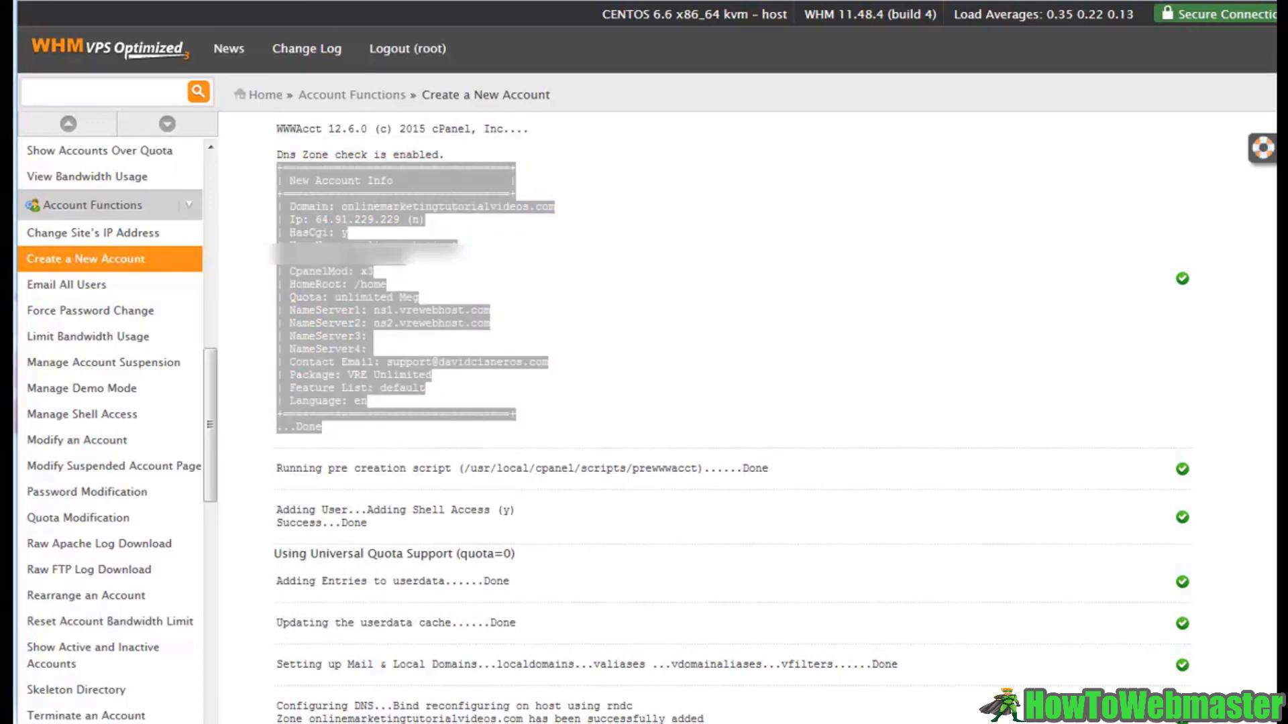
click(731, 371)
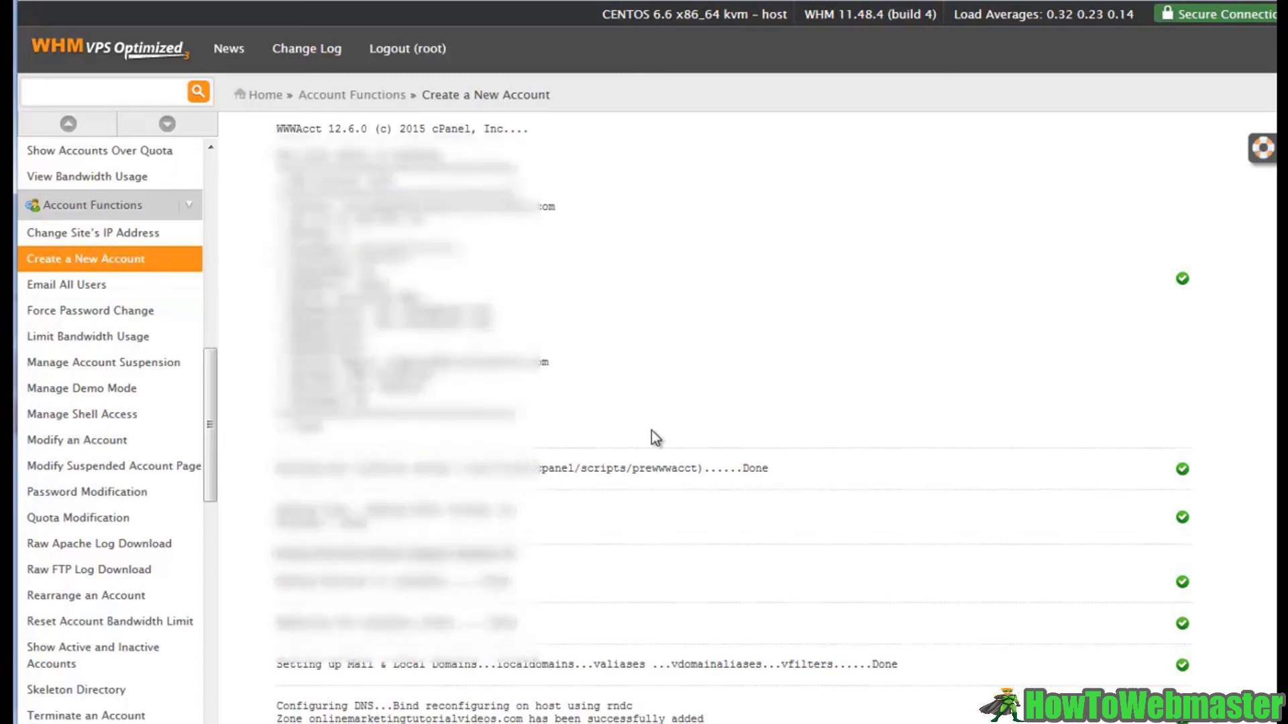
scroll(731, 416, down, 3)
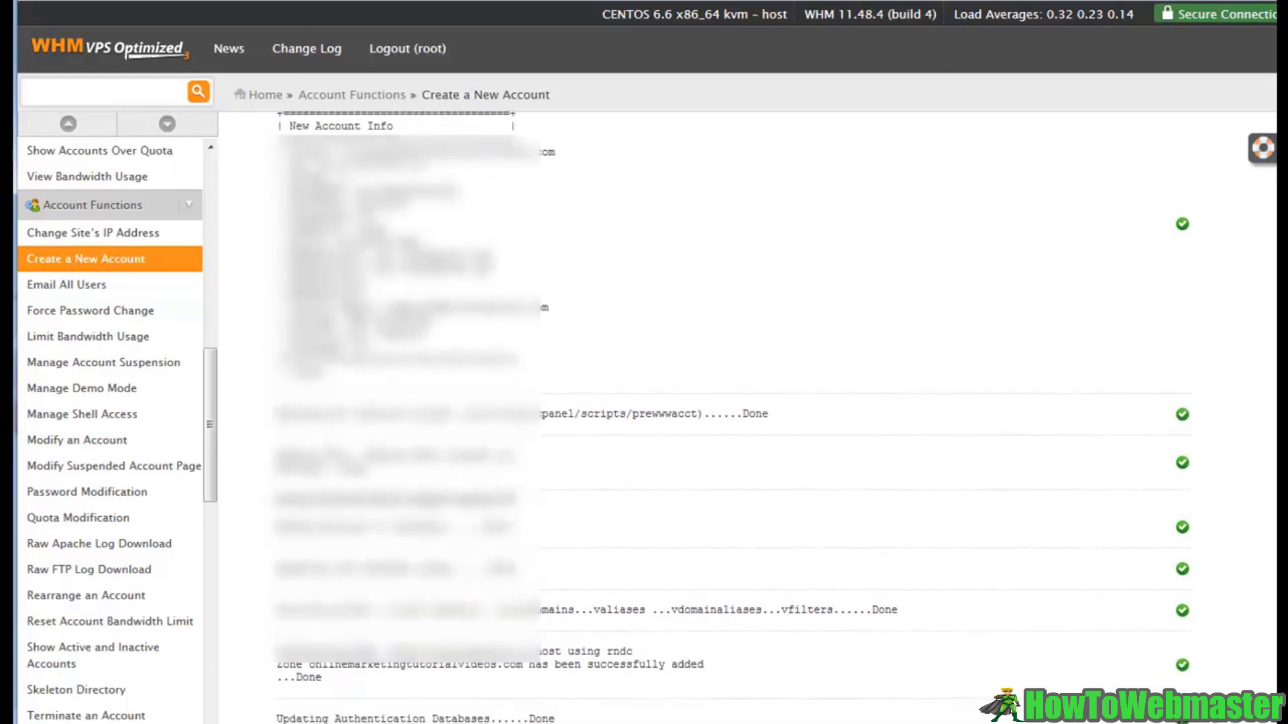
scroll(1264, 690, down, 7)
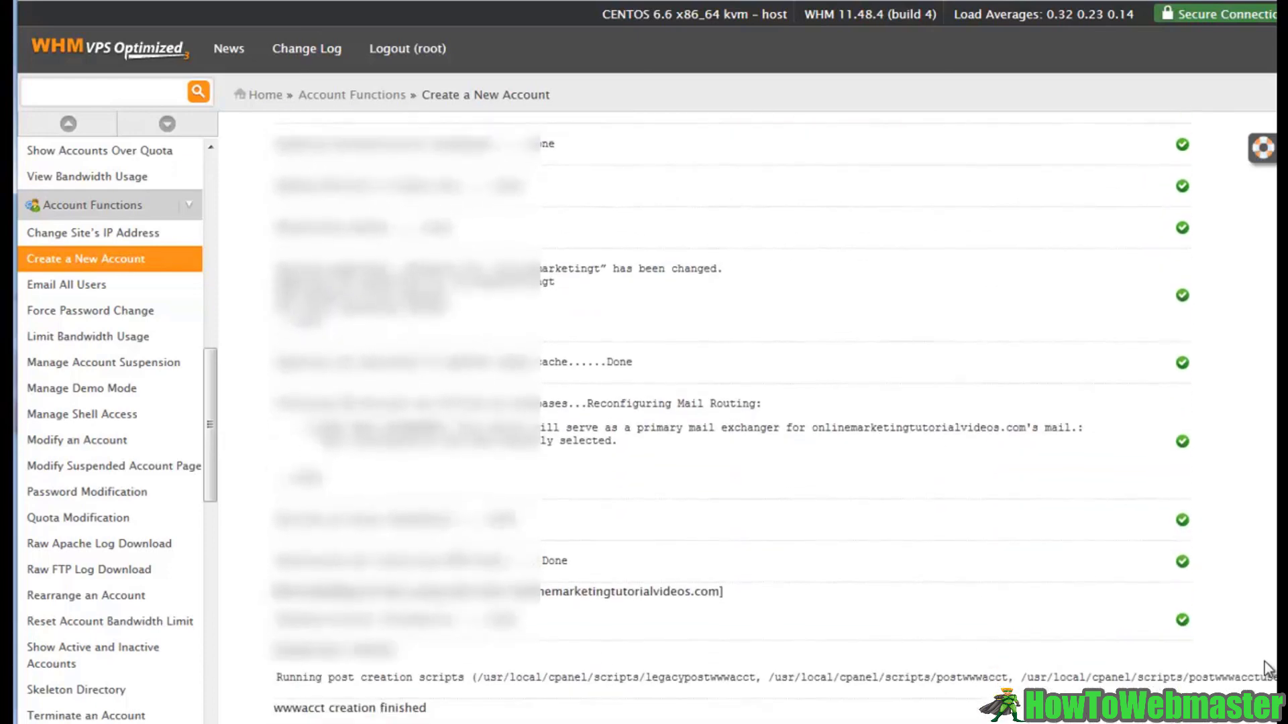
scroll(1264, 689, down, 1)
scroll(1256, 672, up, 2)
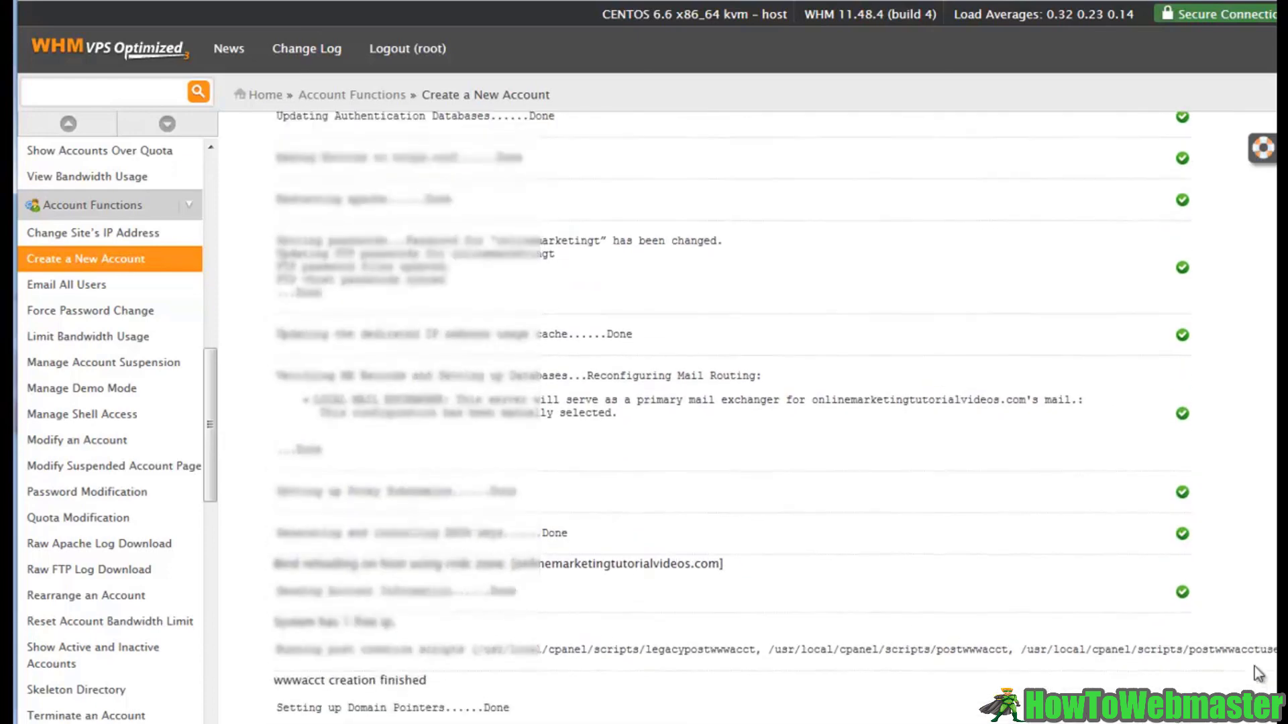
scroll(1258, 666, up, 3)
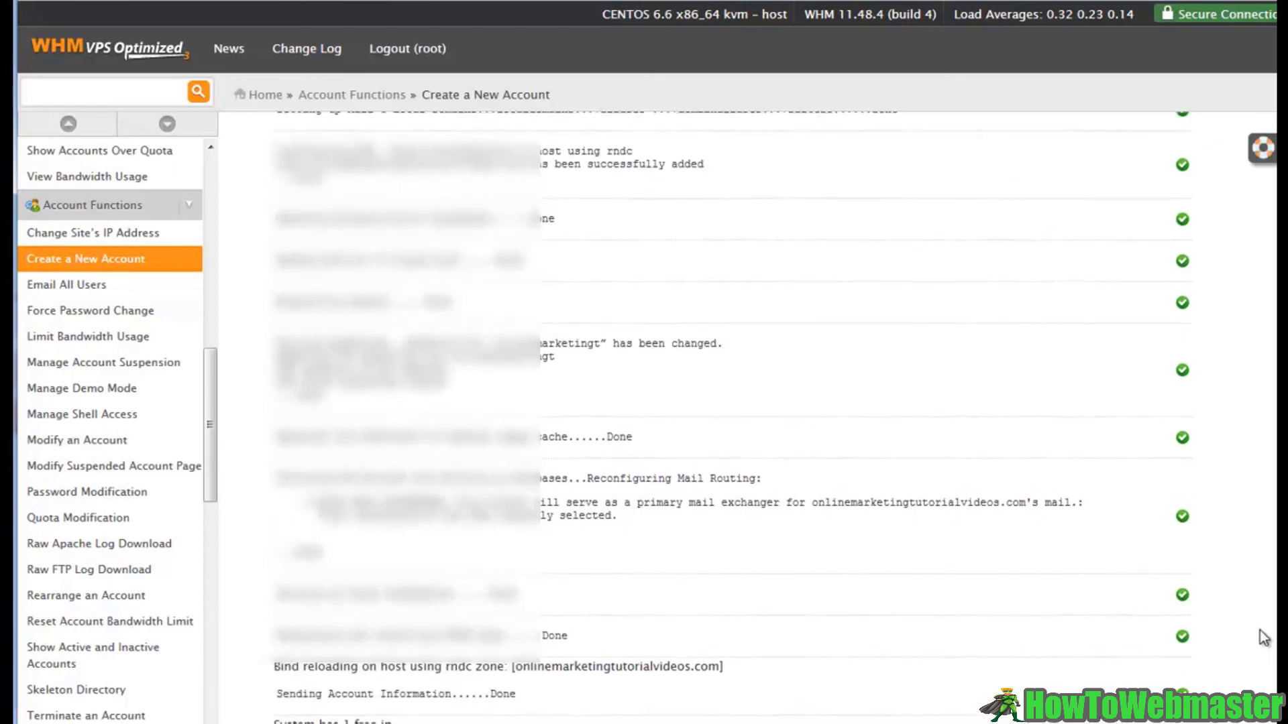
scroll(1270, 613, up, 10)
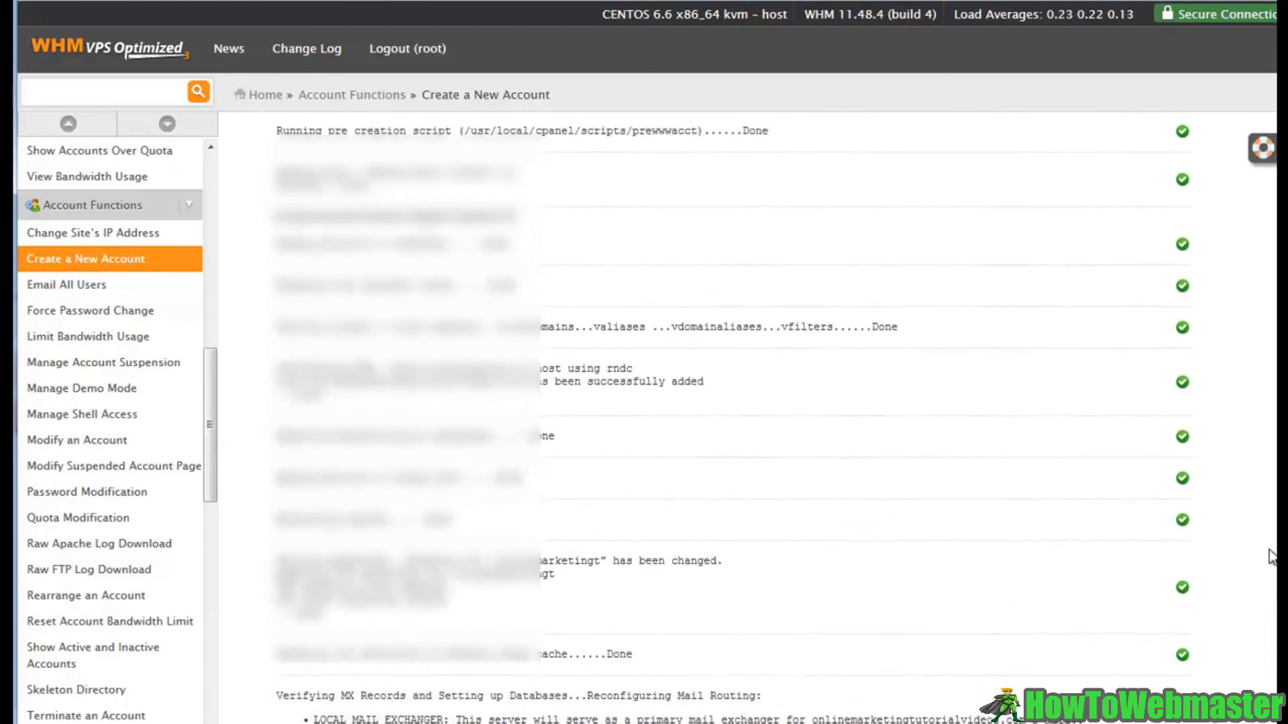
scroll(1268, 617, up, 3)
scroll(1267, 617, down, 5)
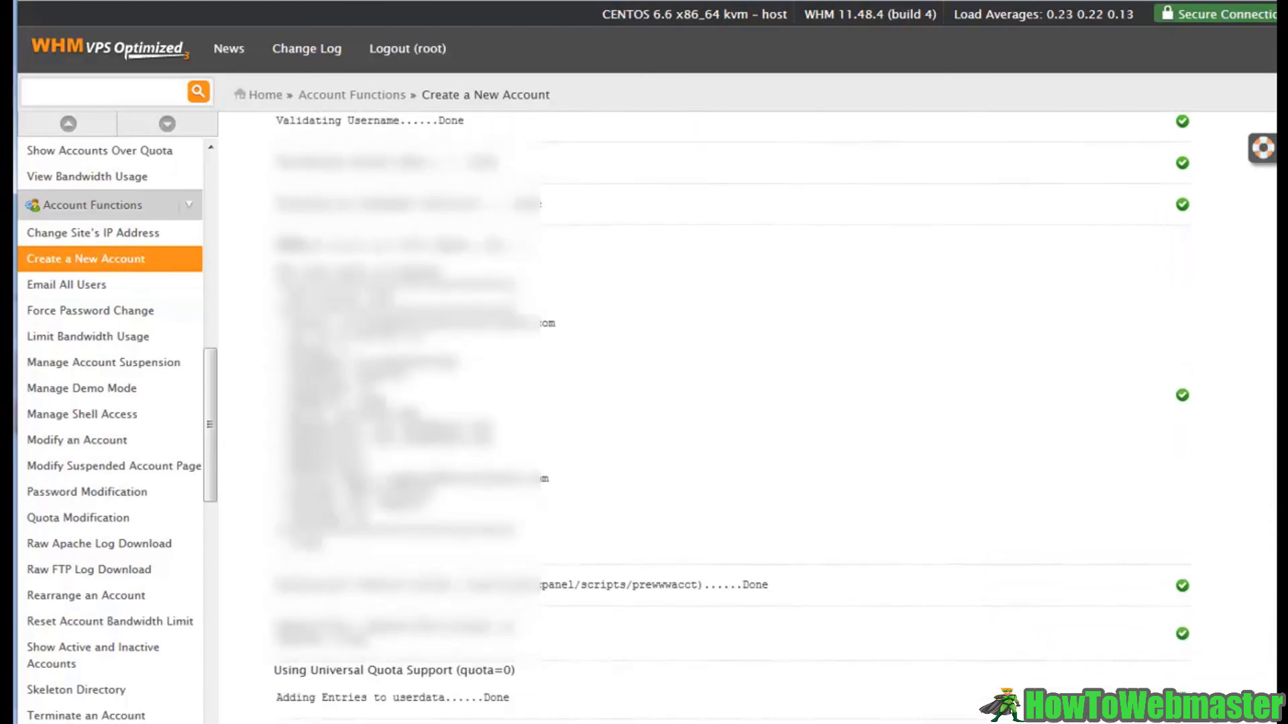